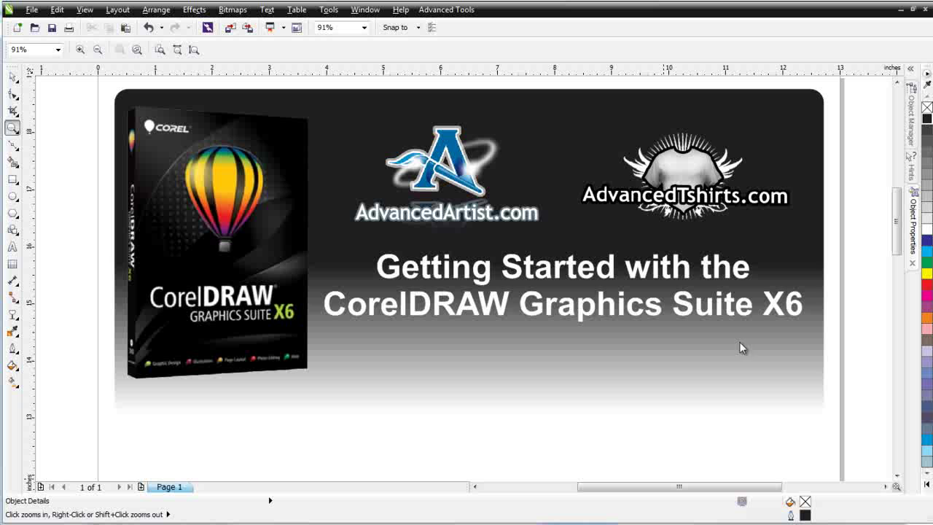
# Zoom out from 91% to 50% so the whole page and the space below the banner show
pyautogui.rightClick(607, 358)
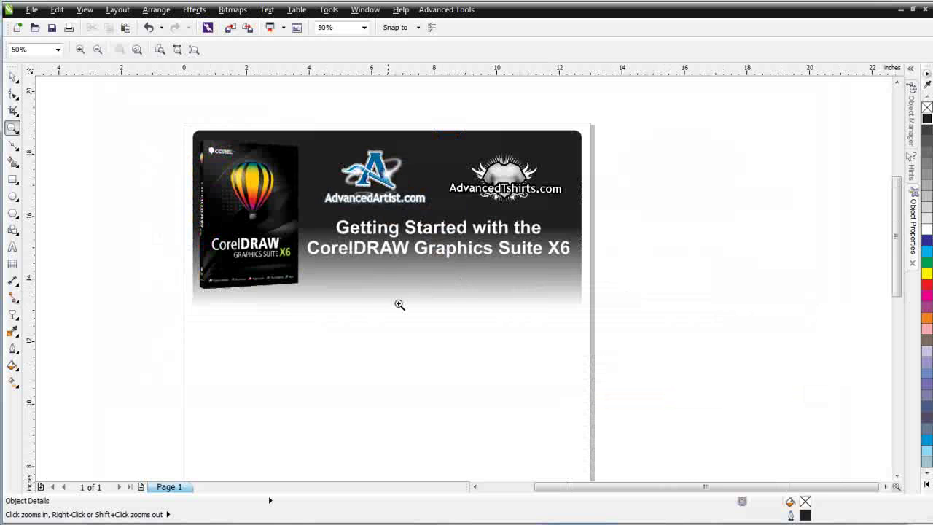
# Add 'CorelDRAW' as 24 pt Arial artistic text below the banner
pyautogui.click(14, 248)
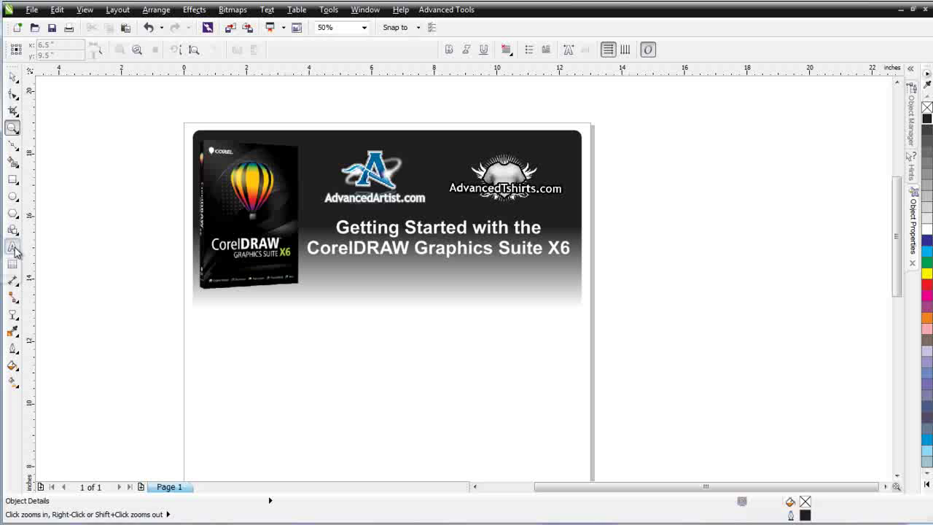
pyautogui.click(355, 381)
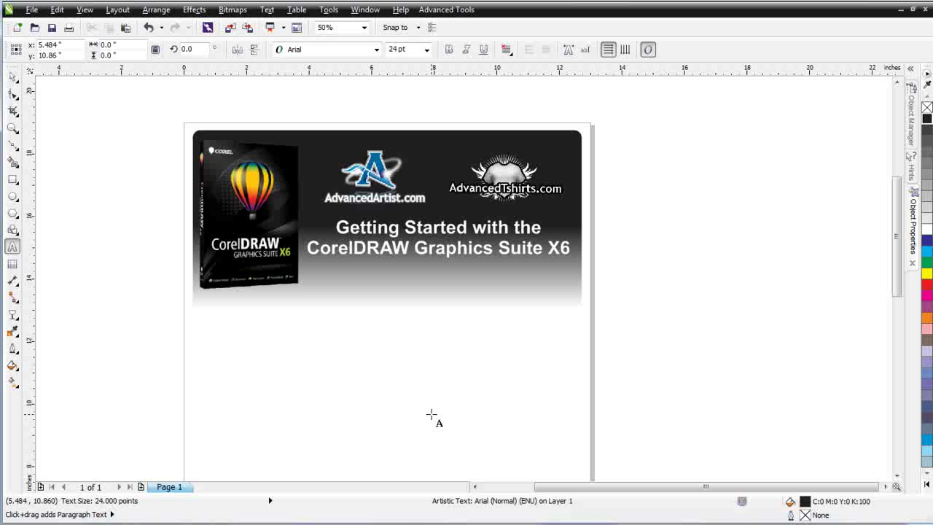
pyautogui.write('CorelDRAW')
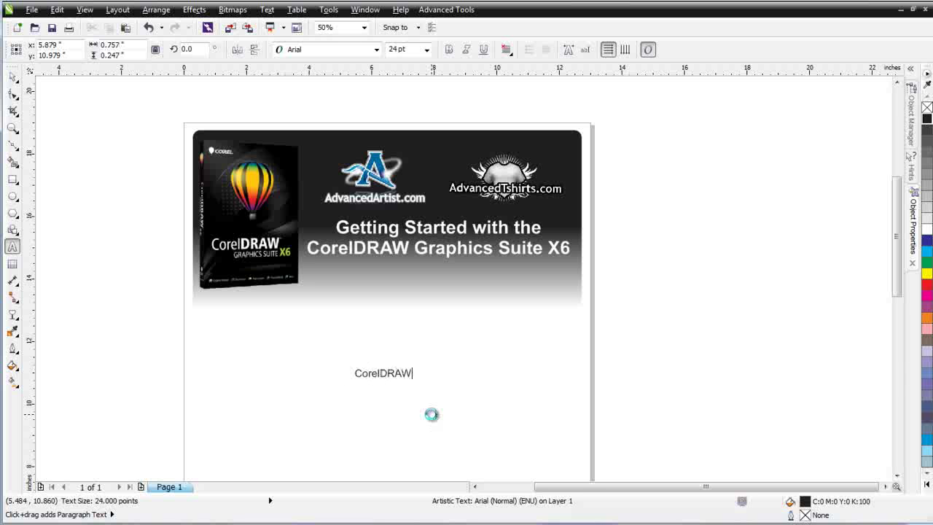
pyautogui.press('Escape')
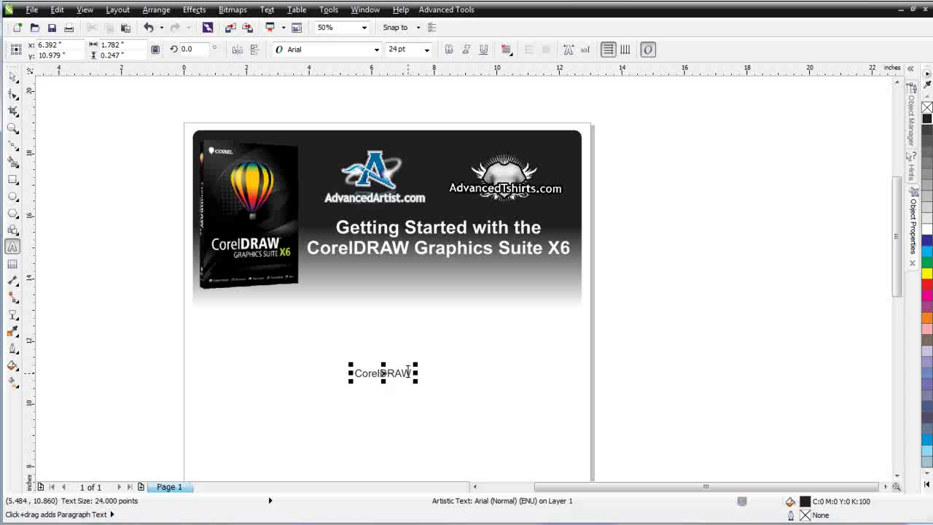
# Enlarge the CorelDRAW text to about 118 pt and move it up beneath the banner
pyautogui.click(12, 76)
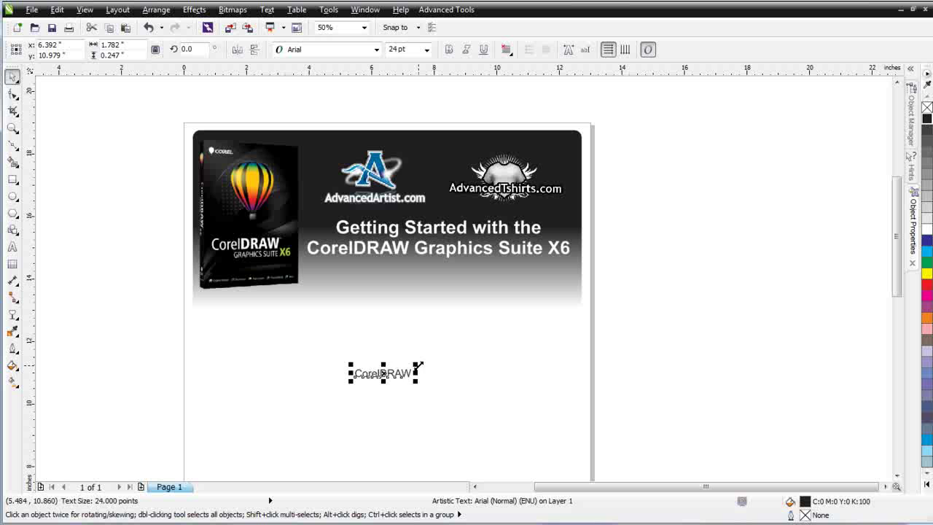
pyautogui.moveTo(415, 364); pyautogui.dragTo(527, 309)
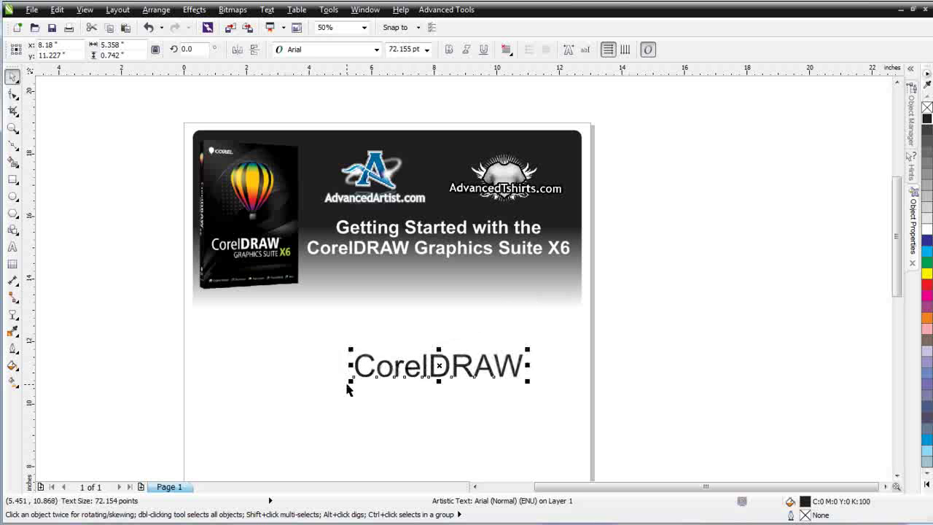
pyautogui.moveTo(348, 392); pyautogui.dragTo(243, 443)
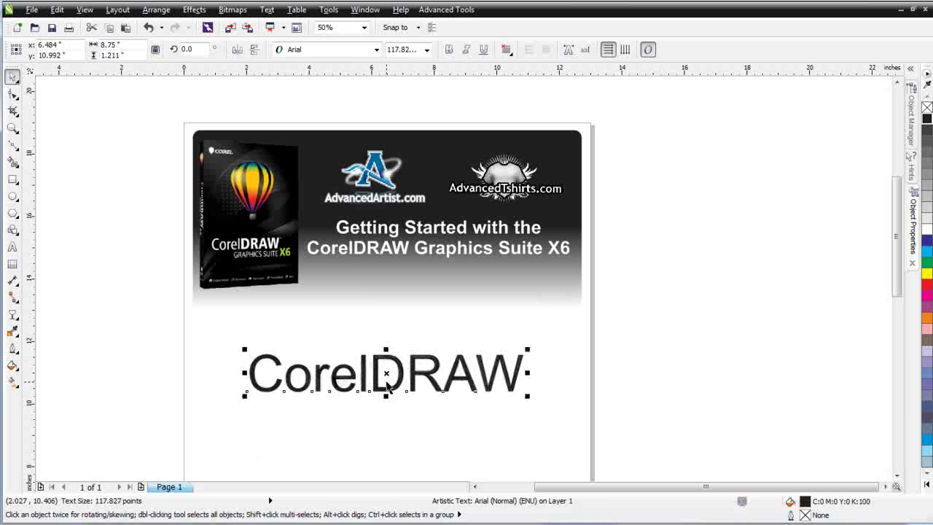
pyautogui.moveTo(386, 373); pyautogui.dragTo(386, 355)
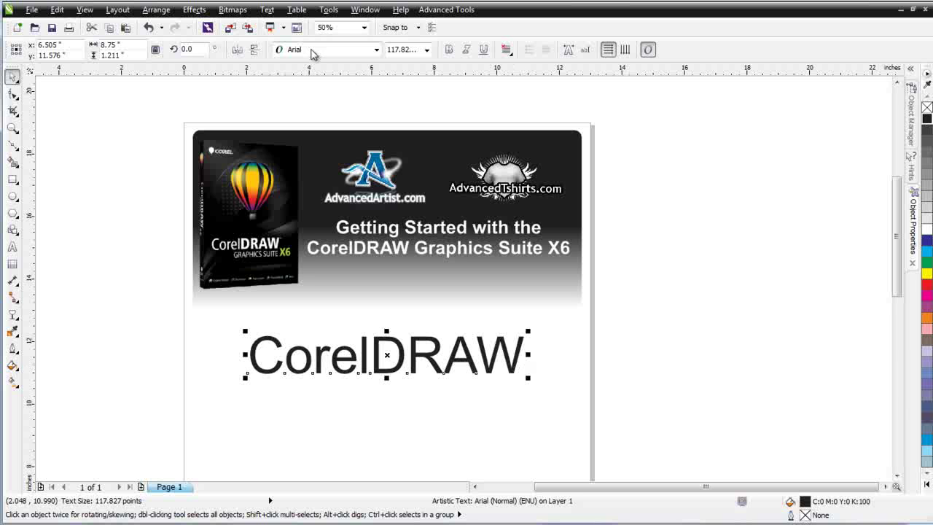
# Set the CorelDRAW text to Freshman at 100 pt, shifting it left under the banner
pyautogui.click(376, 50)
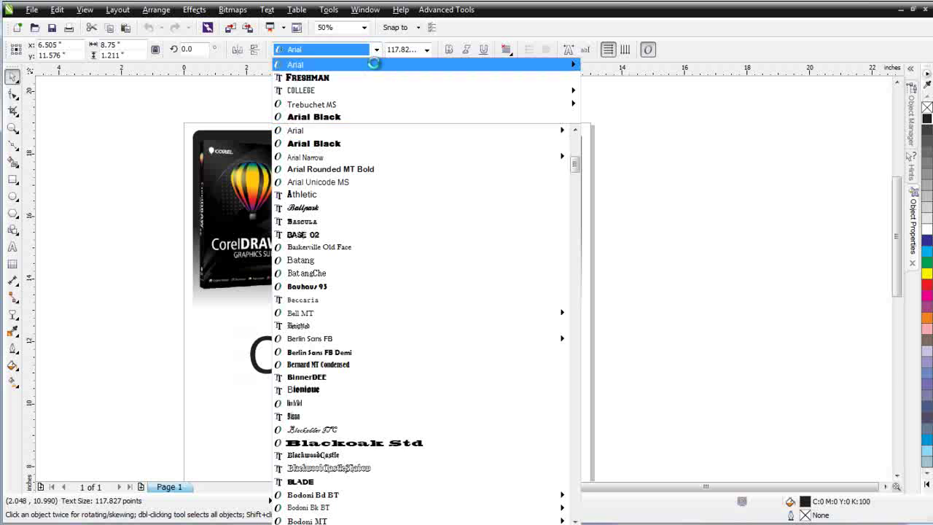
pyautogui.click(373, 77)
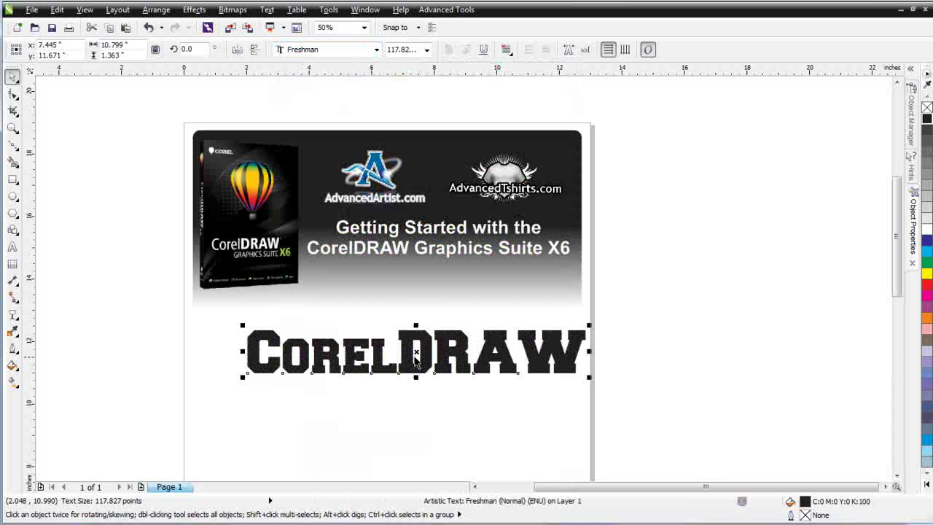
pyautogui.moveTo(412, 351); pyautogui.dragTo(388, 361)
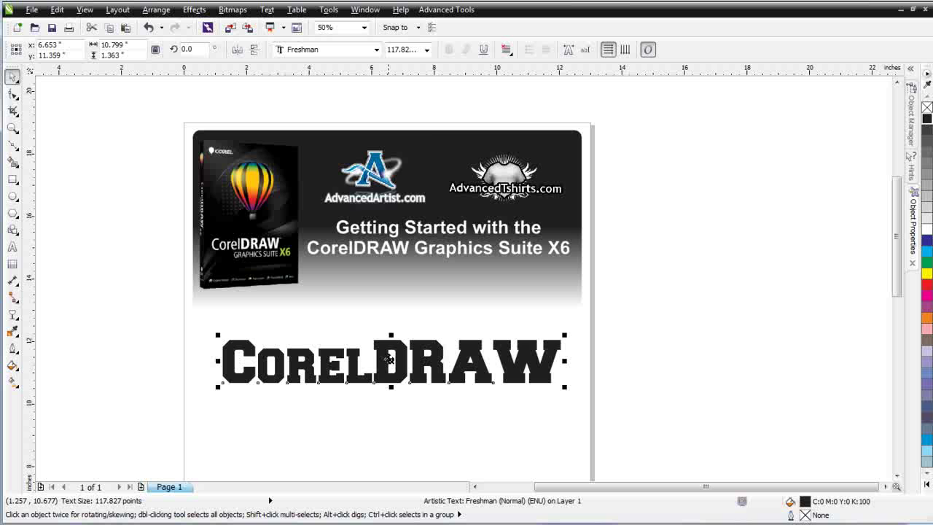
pyautogui.click(427, 50)
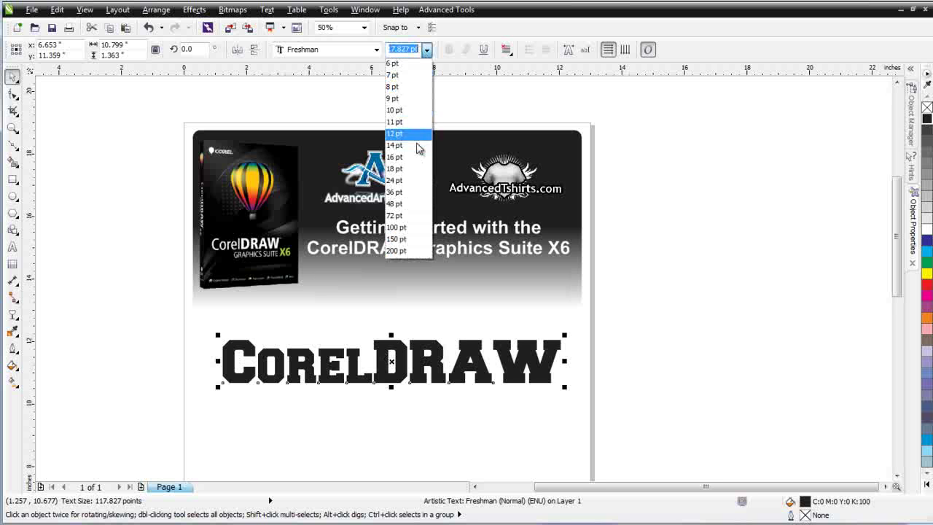
pyautogui.click(412, 227)
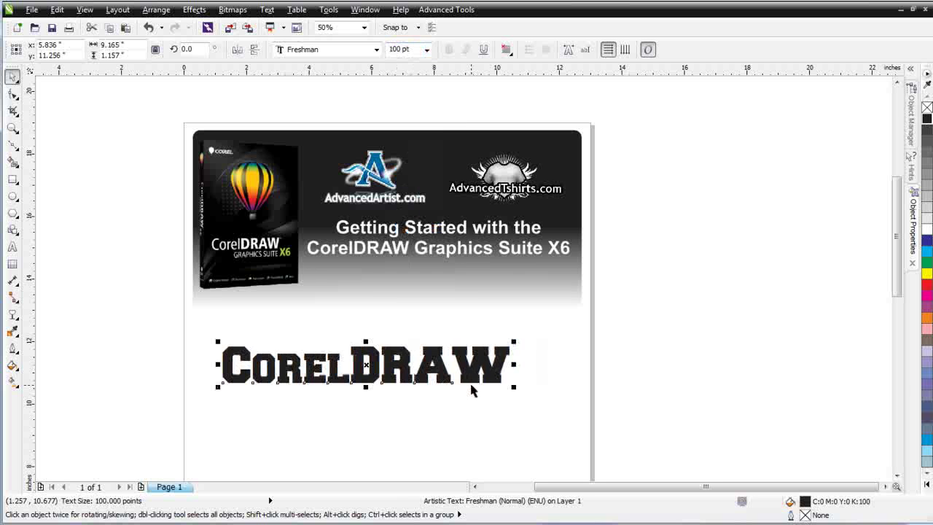
pyautogui.click(376, 49)
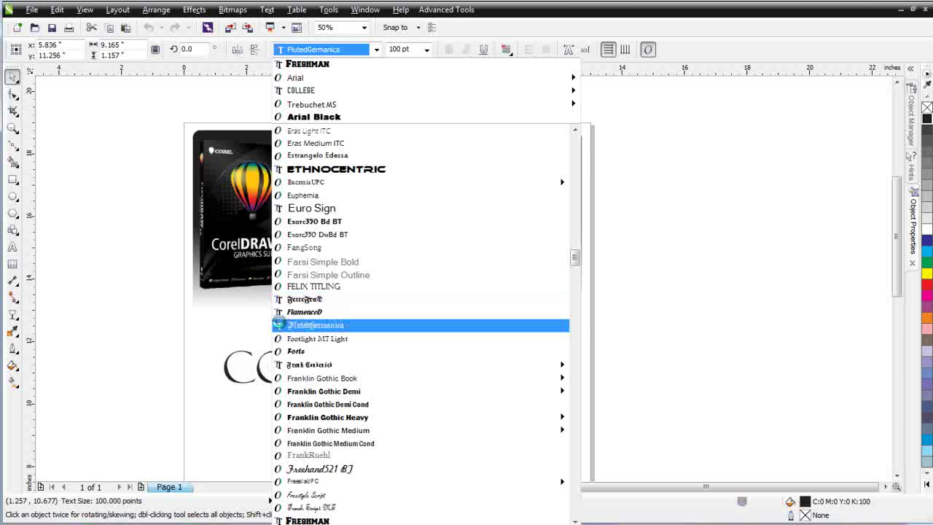
# Preview alternative fonts, keep Freshman, and recentre the text just below the banner
pyautogui.click(245, 316)
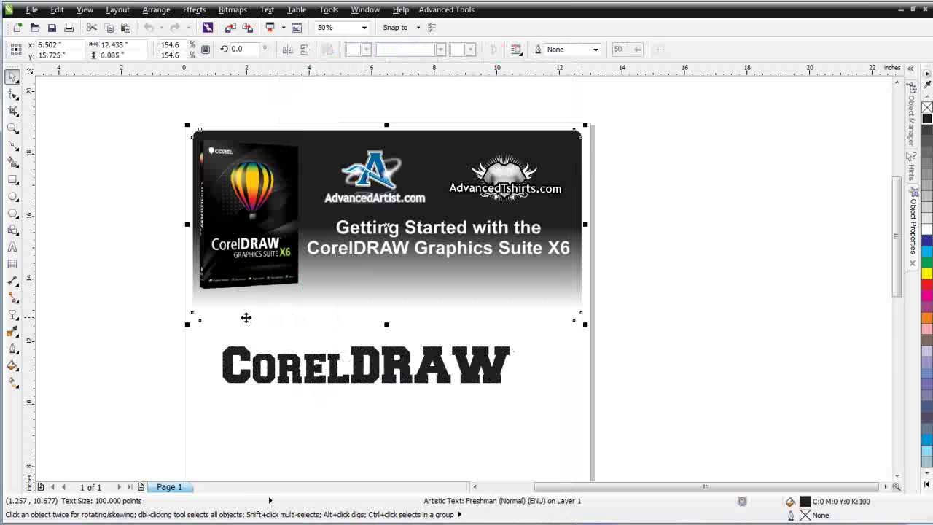
pyautogui.click(354, 375)
pyautogui.click(335, 377)
pyautogui.moveTo(335, 376); pyautogui.dragTo(687, 347)
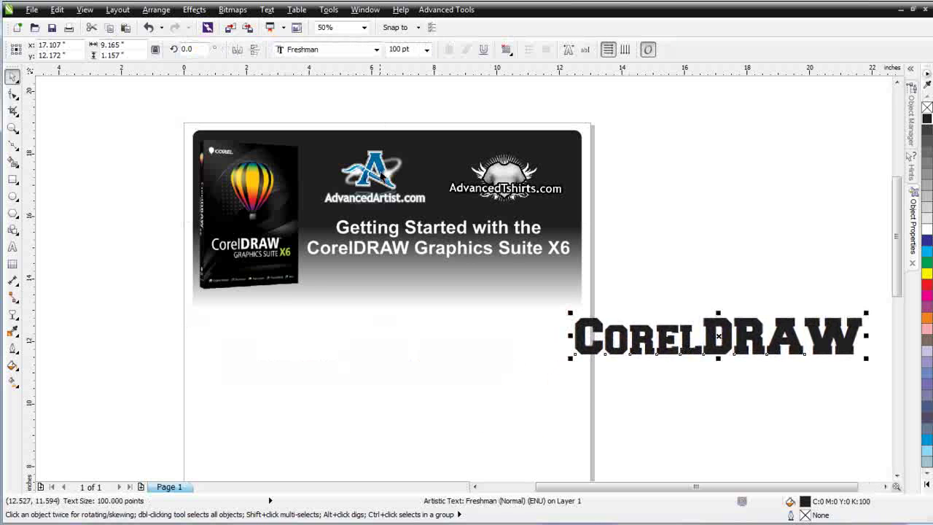
pyautogui.click(377, 49)
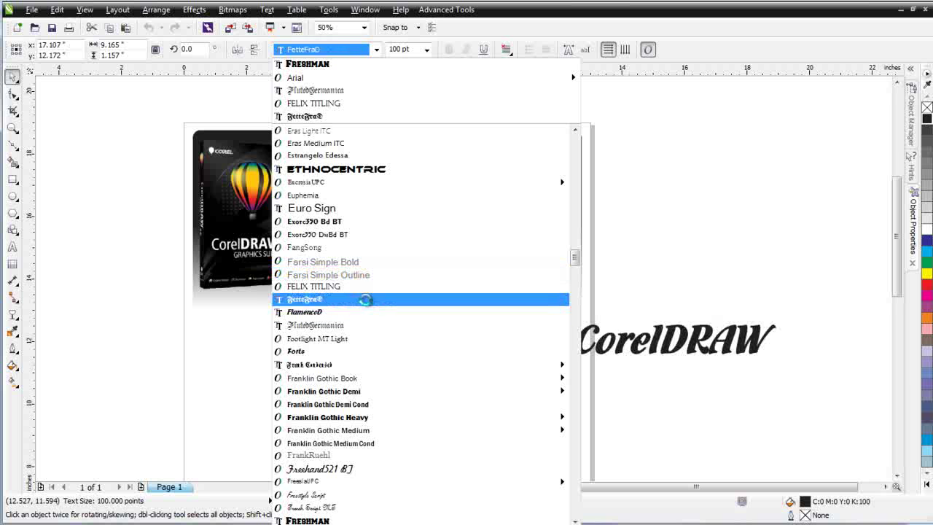
pyautogui.click(367, 65)
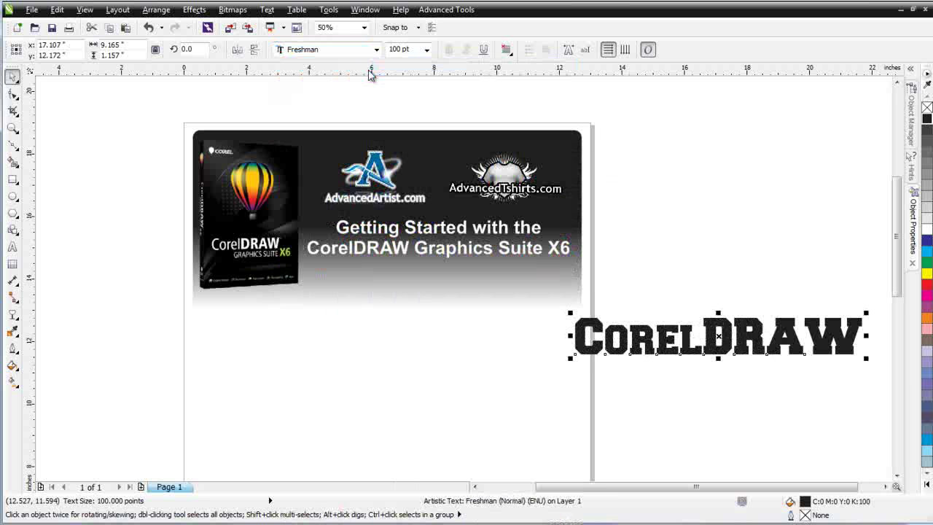
pyautogui.moveTo(680, 325); pyautogui.dragTo(352, 336)
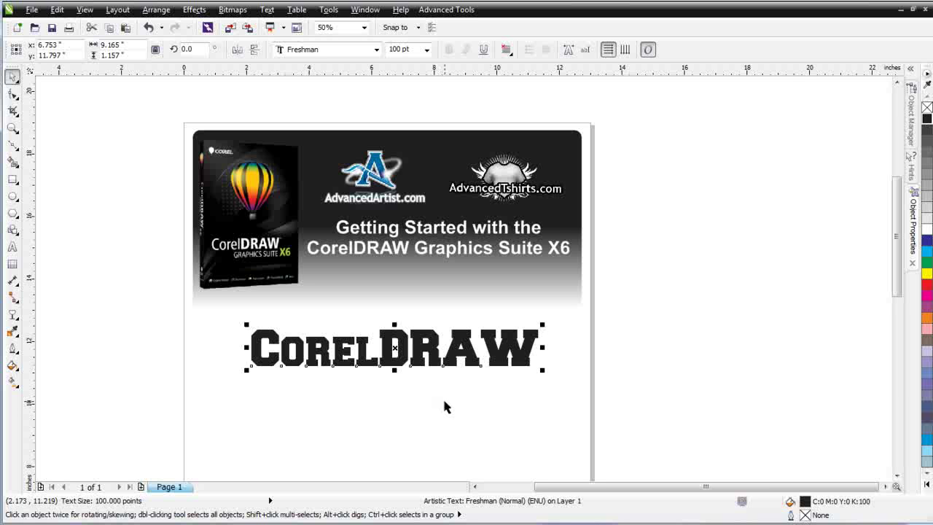
pyautogui.click(14, 94)
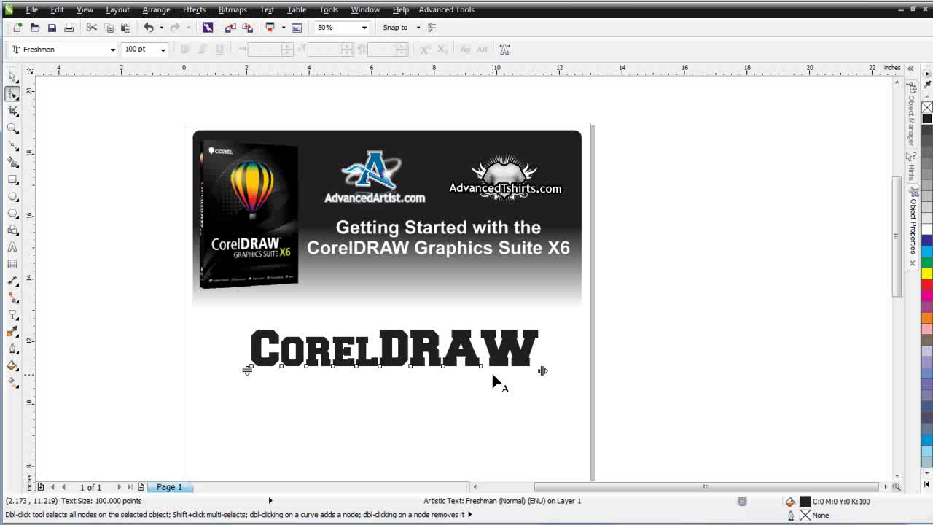
pyautogui.moveTo(481, 366); pyautogui.dragTo(481, 394)
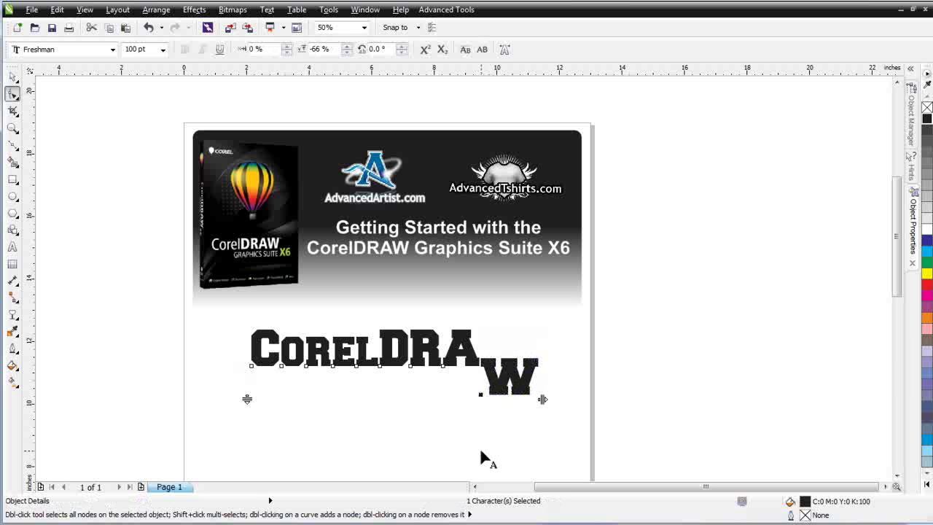
pyautogui.hotkey('ctrl', 'z')
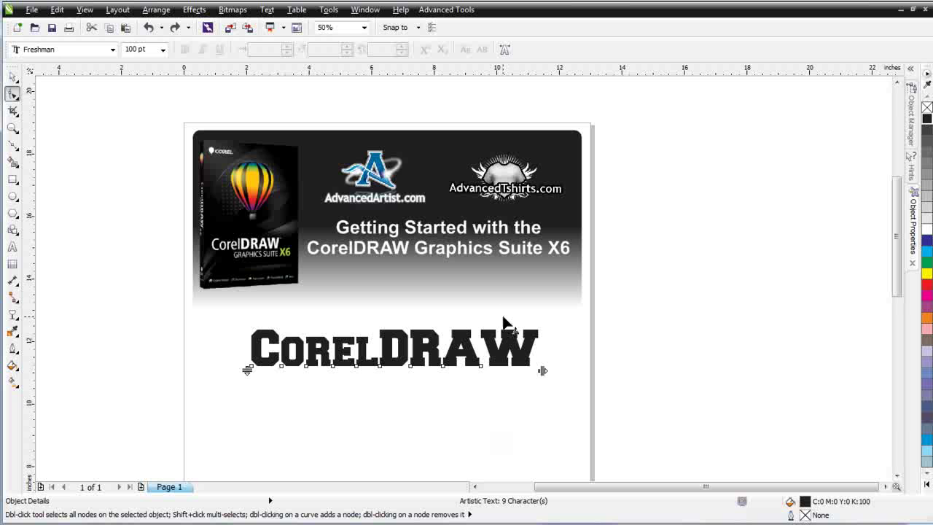
pyautogui.moveTo(503, 315); pyautogui.dragTo(410, 414)
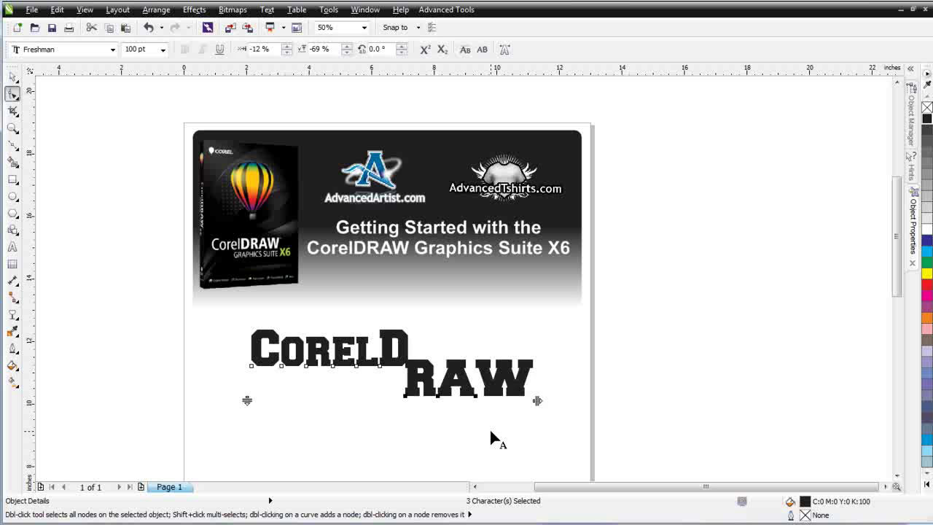
pyautogui.hotkey('ctrl', 'z')
pyautogui.moveTo(571, 328)
pyautogui.mouseDown()
pyautogui.moveTo(500, 379)
pyautogui.moveTo(376, 398)
pyautogui.moveTo(381, 386)
pyautogui.moveTo(382, 395)
pyautogui.mouseUp()
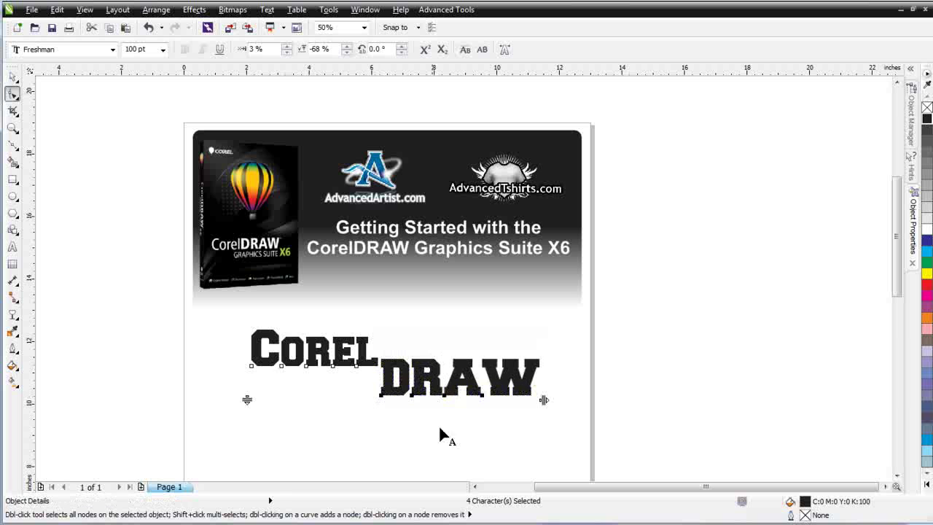
pyautogui.hotkey('ctrl', 'z')
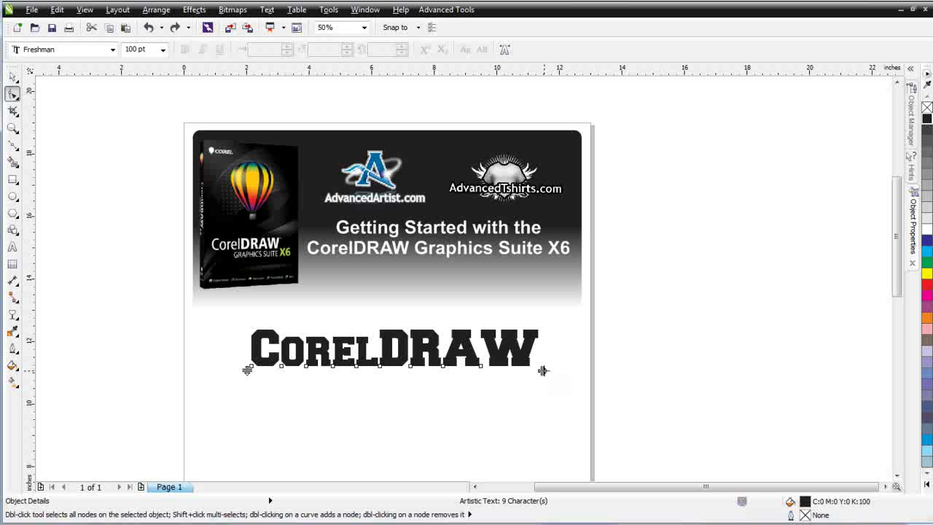
pyautogui.moveTo(543, 371); pyautogui.dragTo(672, 369)
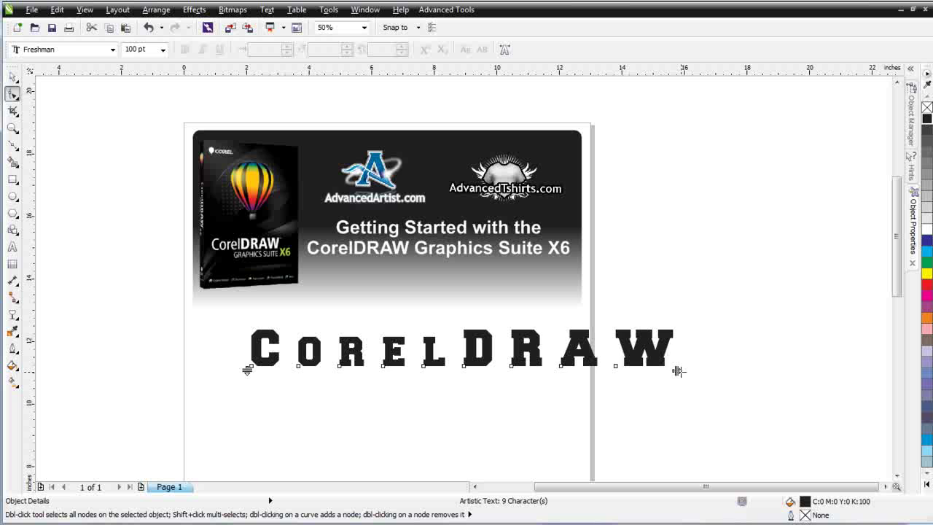
pyautogui.hotkey('ctrl', 'z')
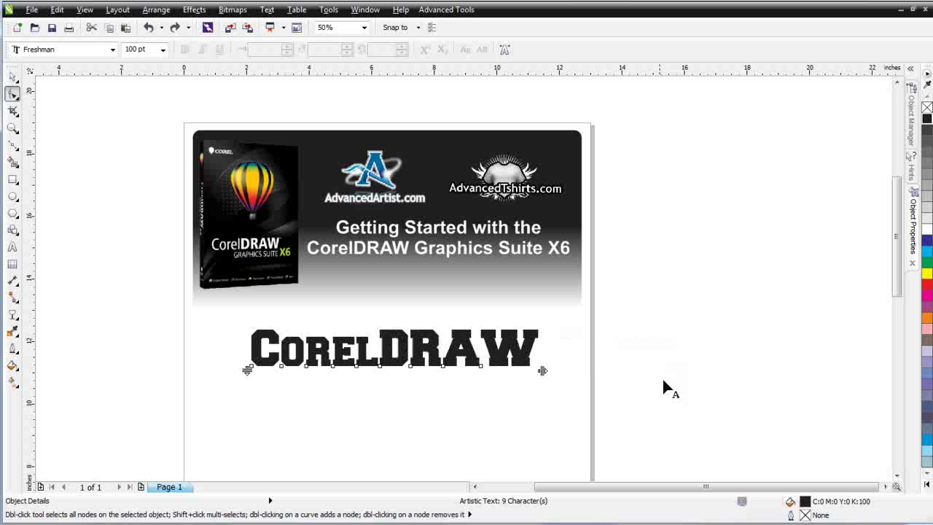
# Add a second line 'Training Series' under CorelDRAW, undoing a trial line-spacing change
pyautogui.click(15, 248)
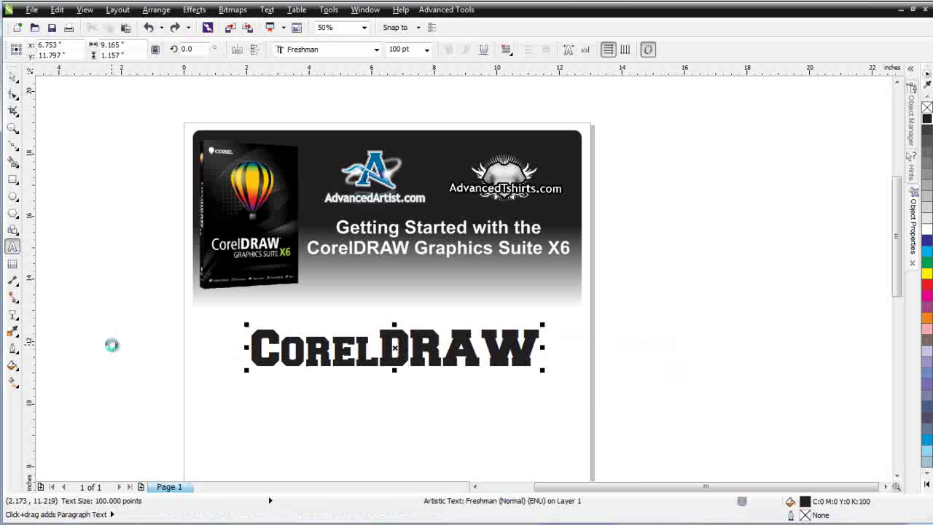
pyautogui.press('Return')
pyautogui.write('Train')
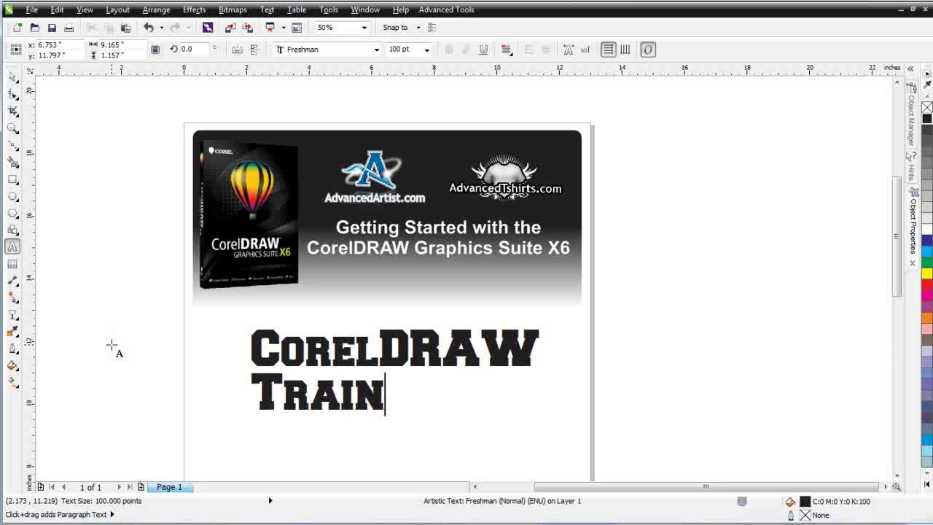
pyautogui.write('ing Se')
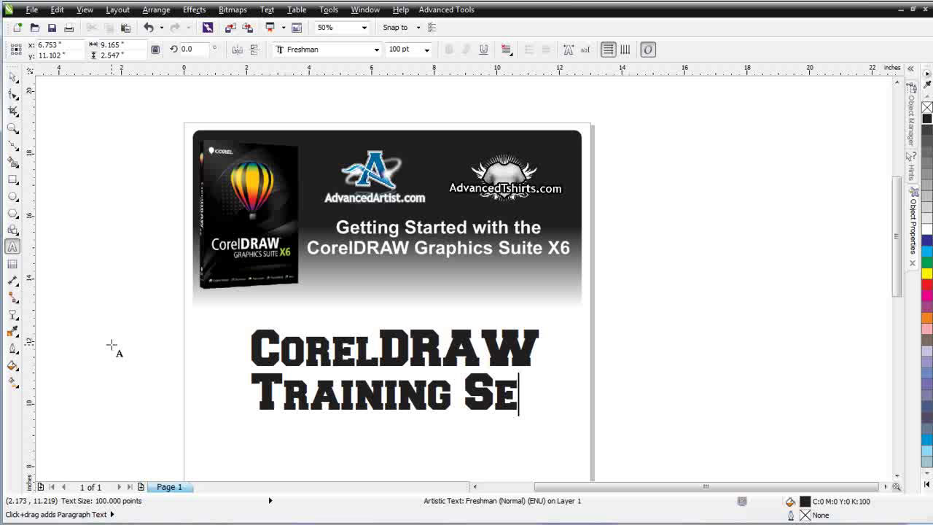
pyautogui.write('ries')
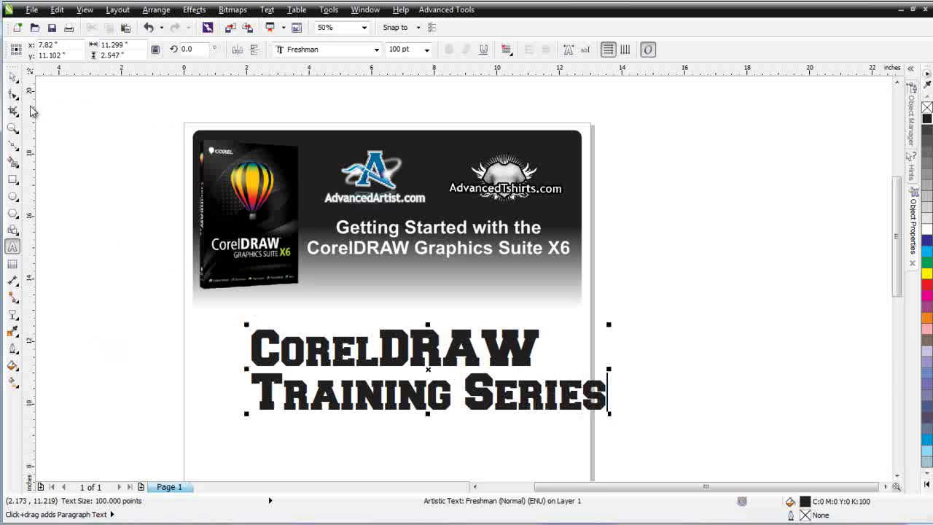
pyautogui.click(13, 95)
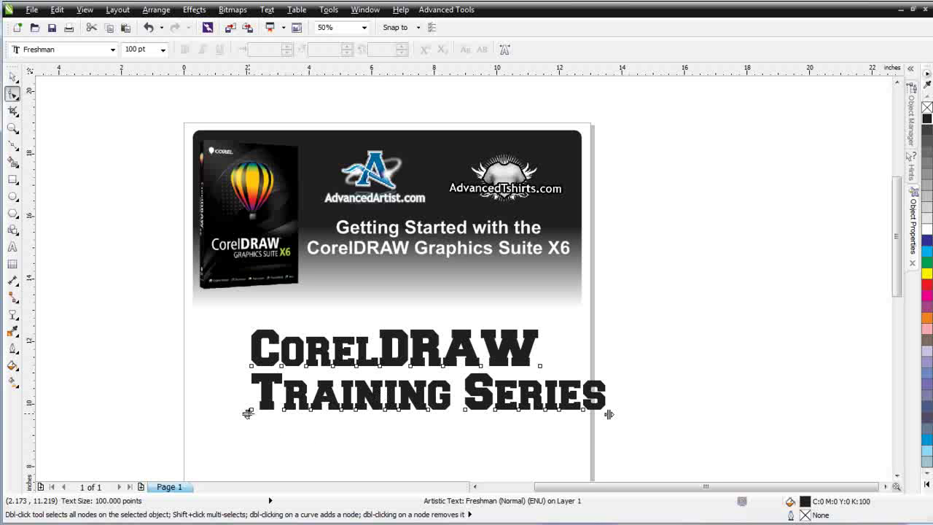
pyautogui.moveTo(248, 413); pyautogui.dragTo(248, 436)
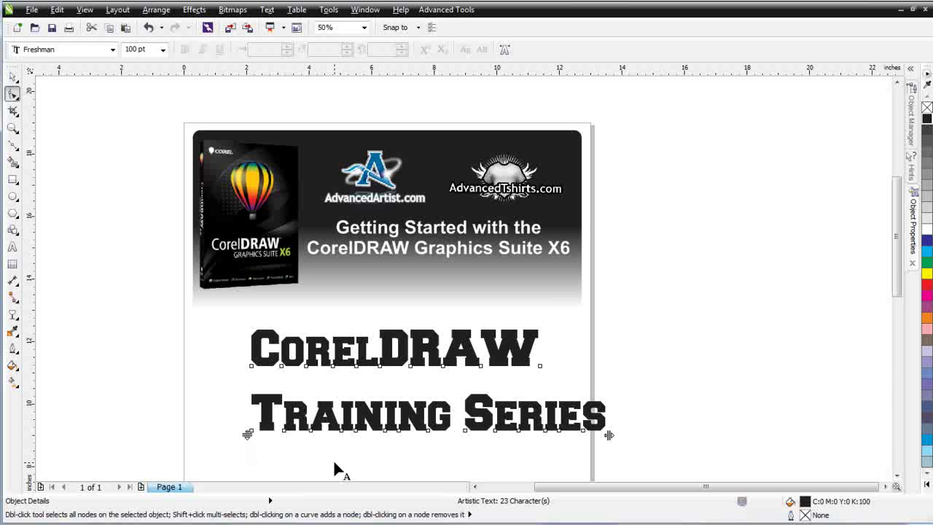
pyautogui.hotkey('ctrl', 'z')
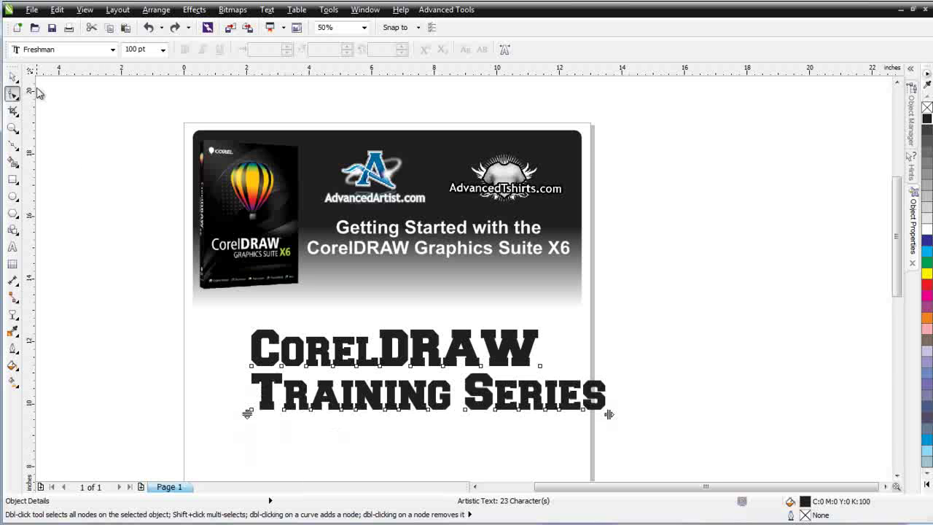
# Centre-align the two title lines and underline them
pyautogui.click(13, 76)
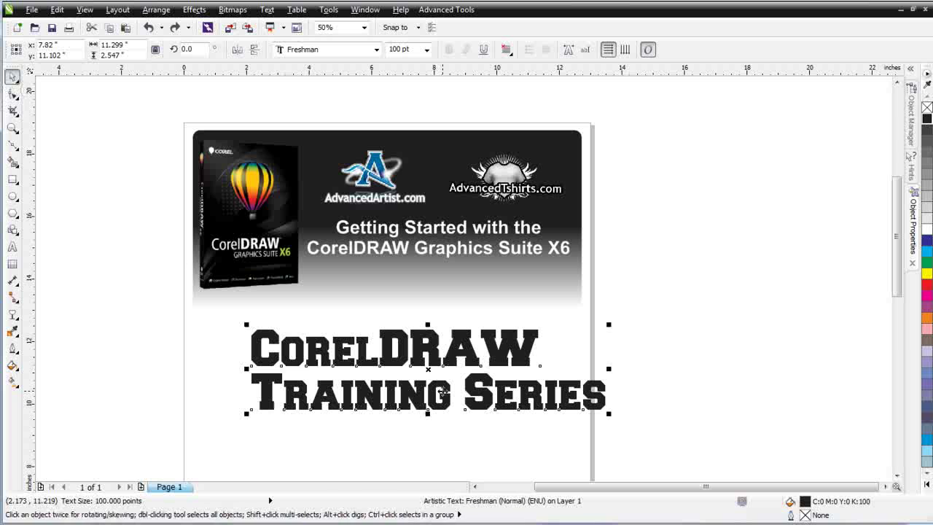
pyautogui.click(512, 54)
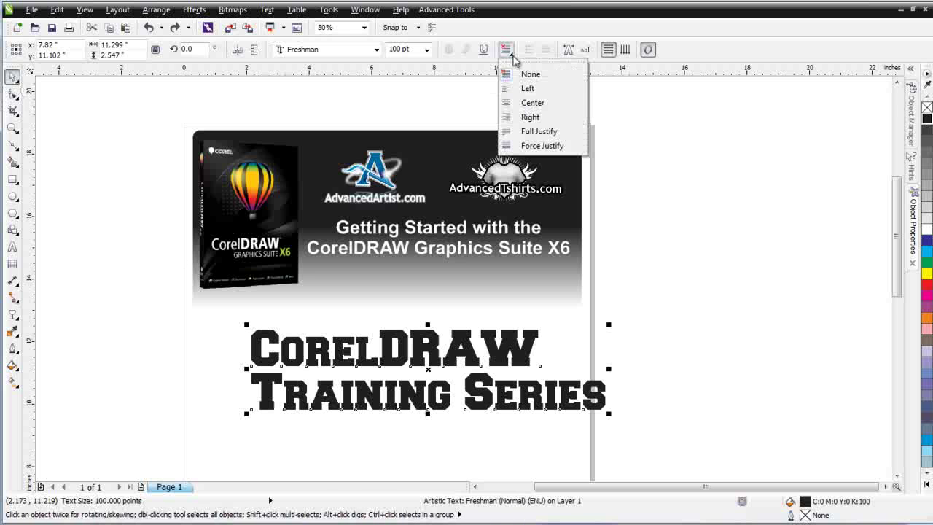
pyautogui.click(532, 102)
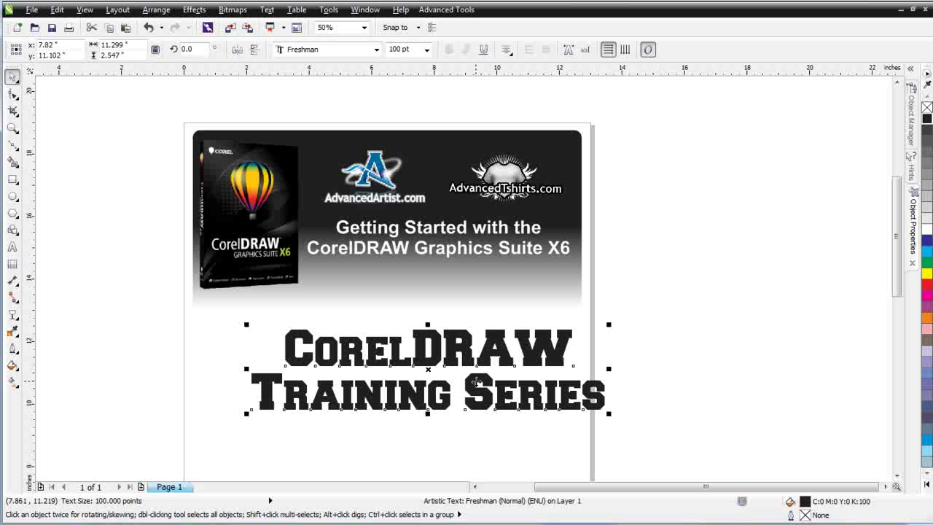
pyautogui.click(483, 49)
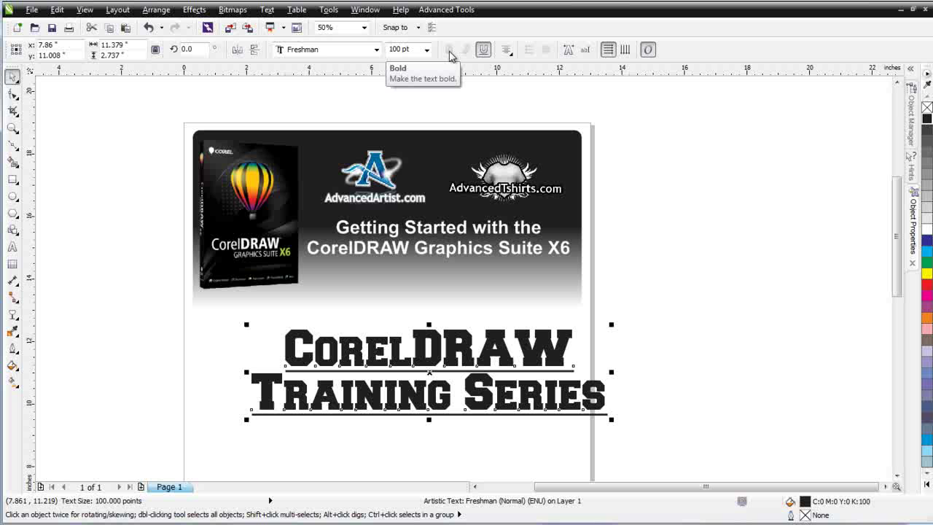
# Show the title's Text Properties panel, confirming Freshman 100 pt with black uniform fill
pyautogui.click(569, 51)
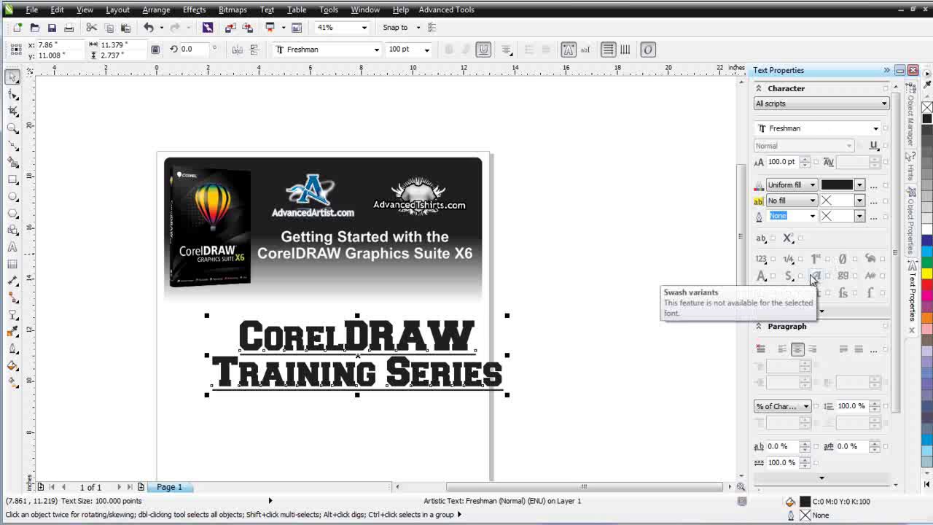
pyautogui.click(909, 248)
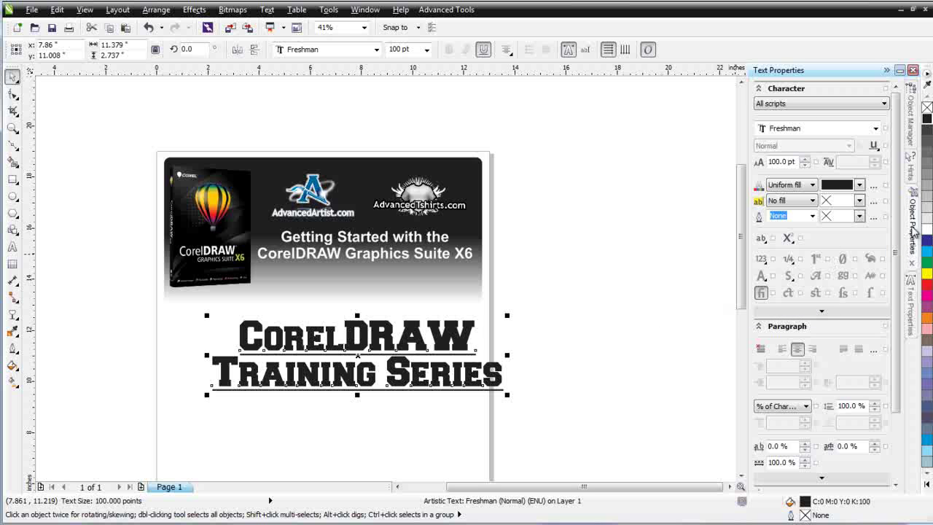
pyautogui.click(909, 295)
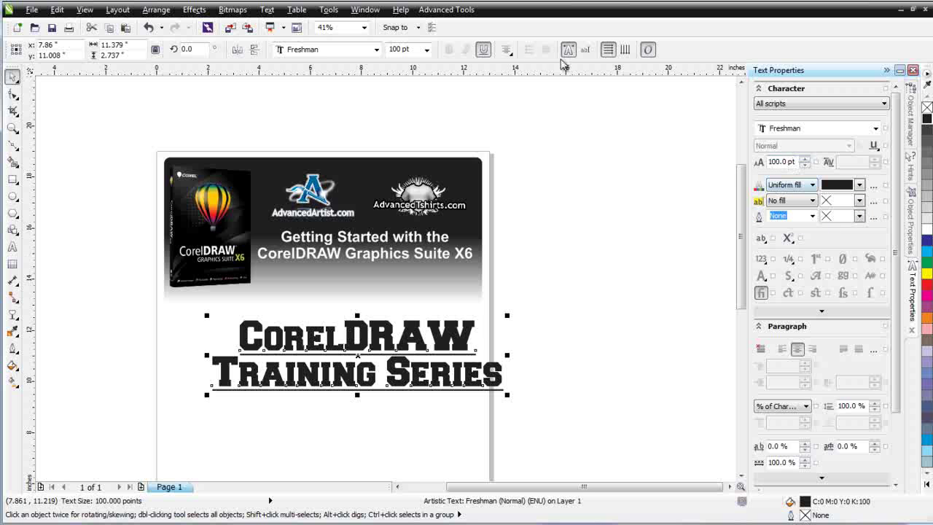
# Remove the underline and try a blue fountain fill, reverting to uniform black
pyautogui.click(482, 51)
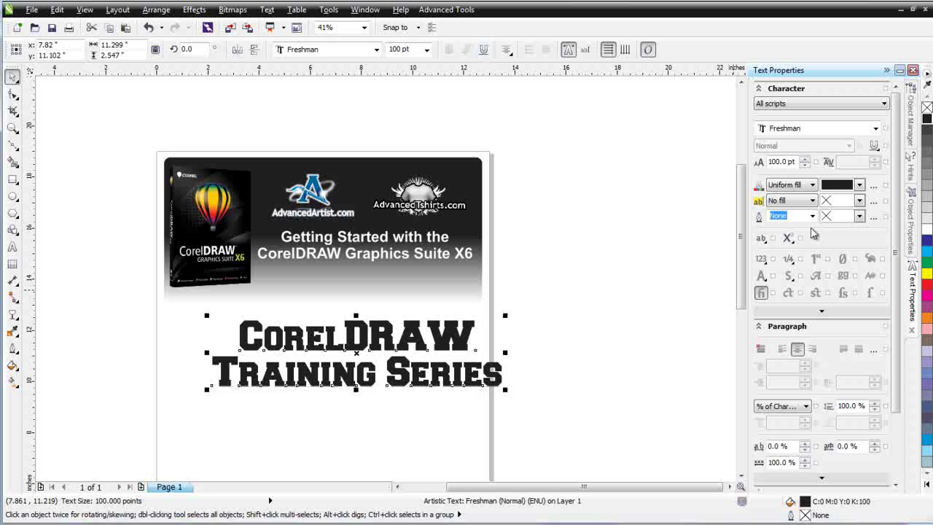
pyautogui.click(814, 186)
pyautogui.click(800, 213)
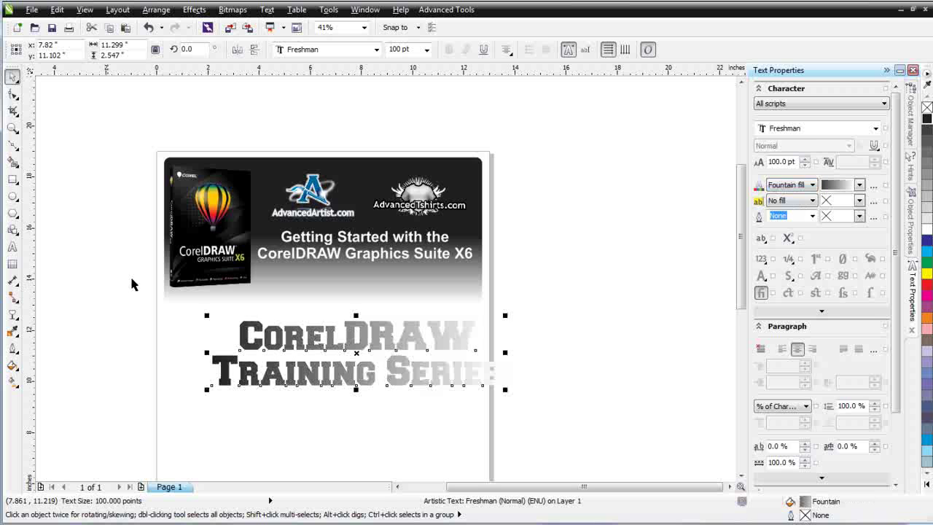
pyautogui.click(13, 382)
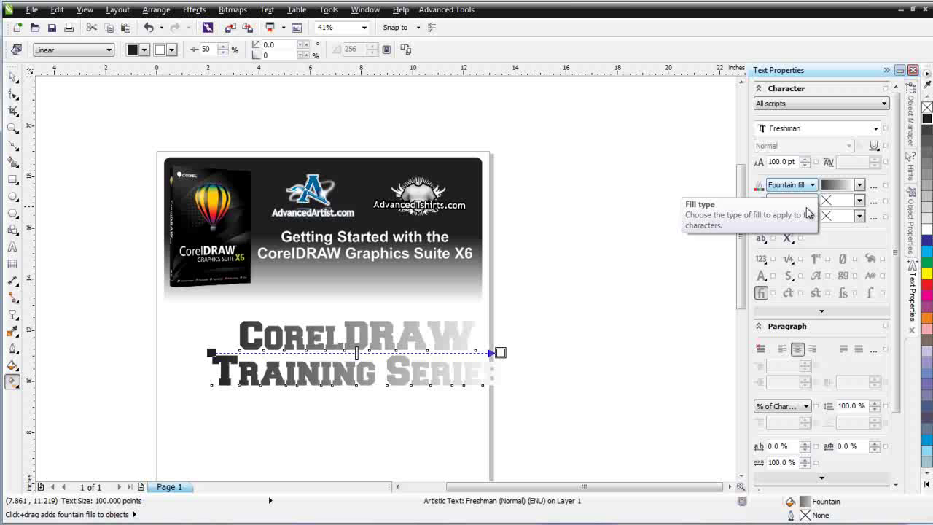
pyautogui.click(927, 254)
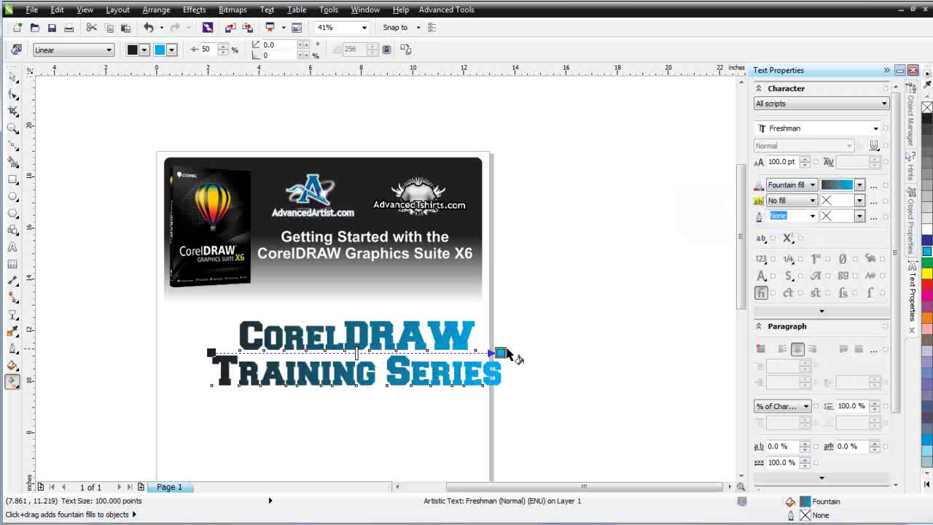
pyautogui.click(814, 186)
pyautogui.click(787, 205)
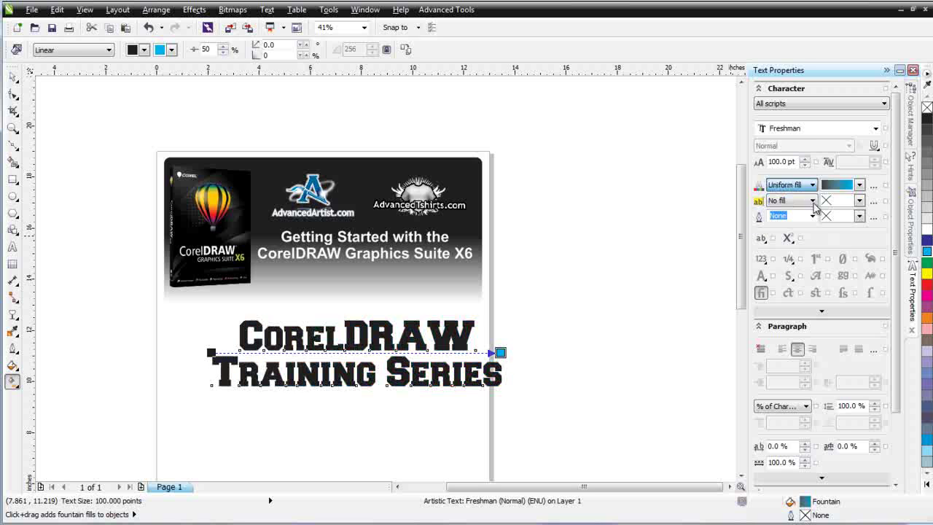
# Move the title block left so it sits centred beneath the banner
pyautogui.click(13, 76)
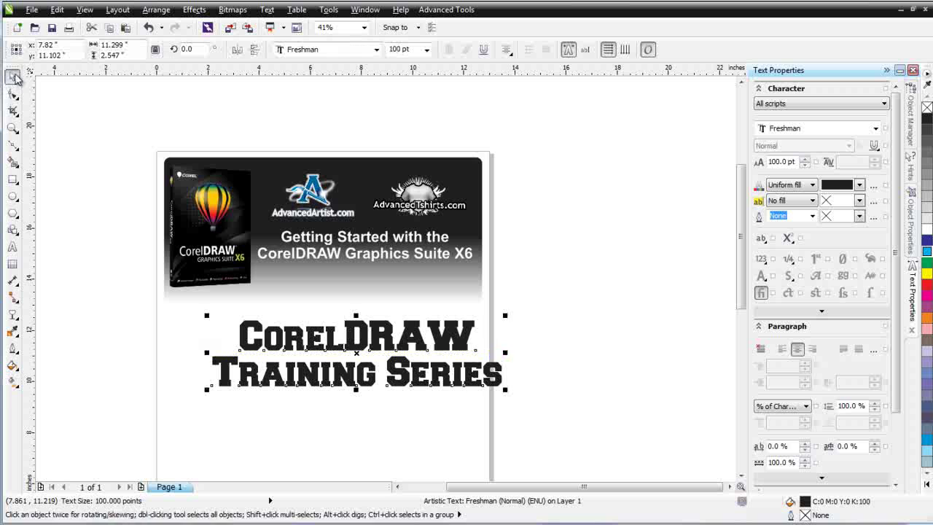
pyautogui.click(318, 377)
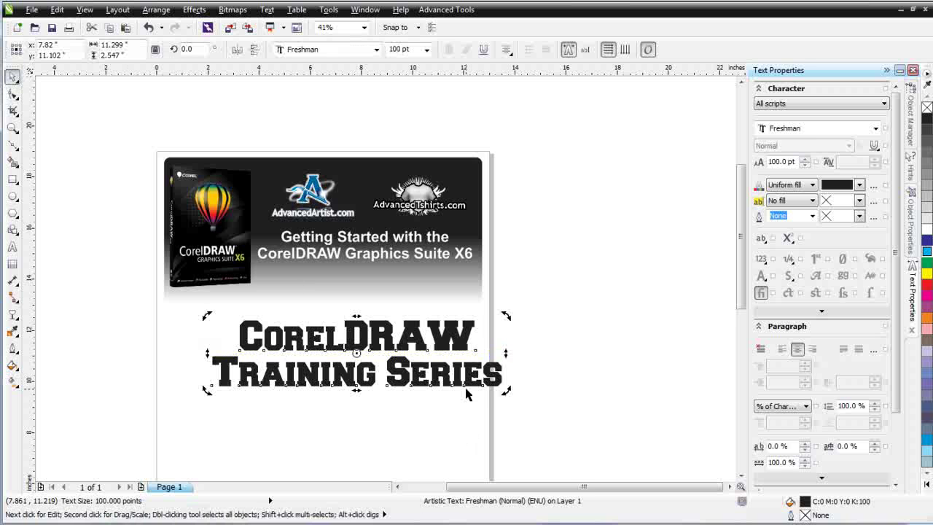
pyautogui.click(457, 373)
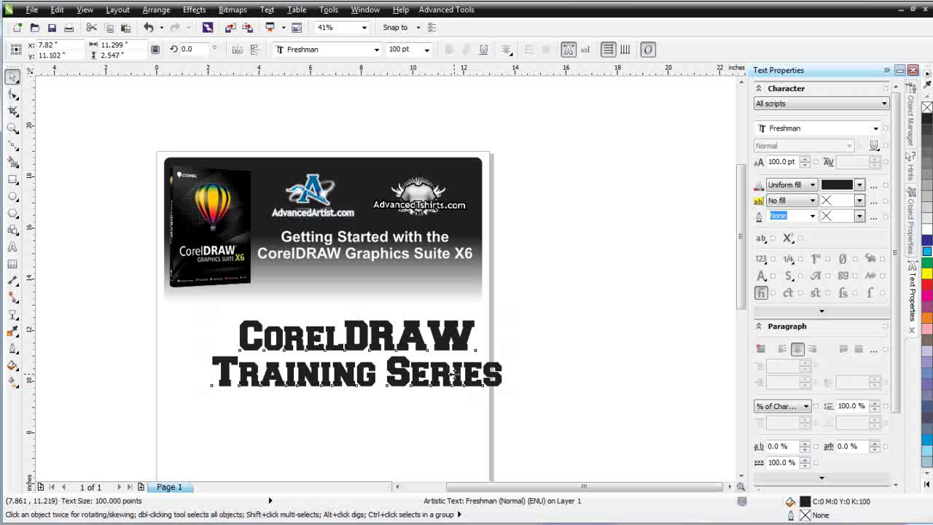
pyautogui.moveTo(457, 373); pyautogui.dragTo(415, 370)
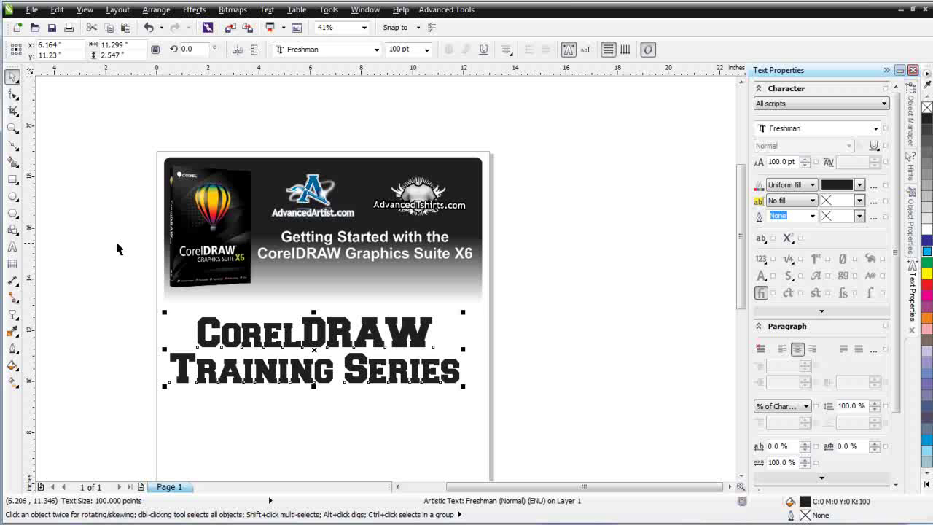
# Draw a paragraph text frame and type 'This is my paragraph text in CorelDRAW X6.'
pyautogui.click(12, 248)
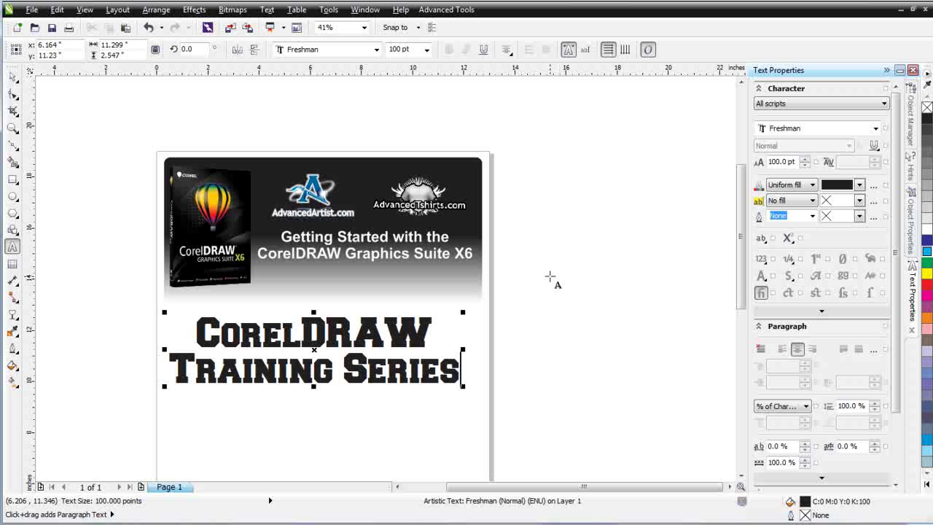
pyautogui.moveTo(533, 244); pyautogui.dragTo(627, 356)
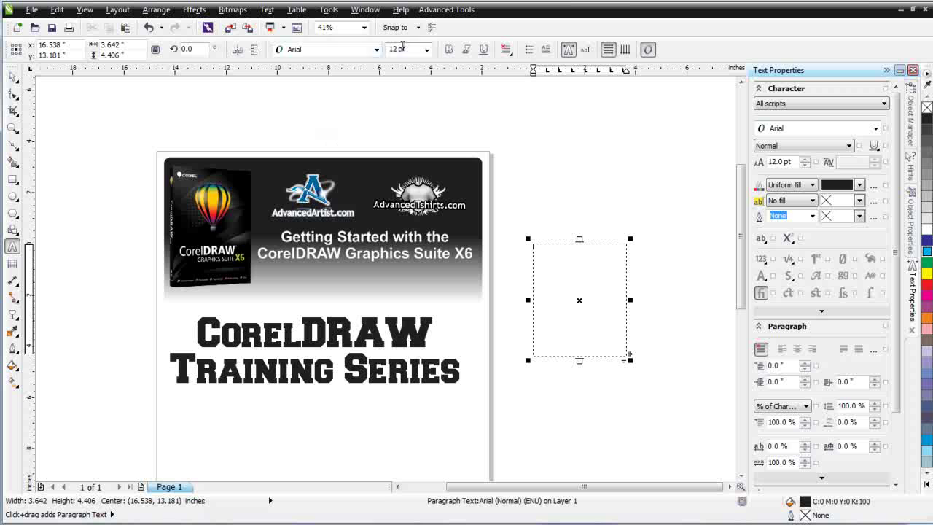
pyautogui.scroll(2, 586, 288)
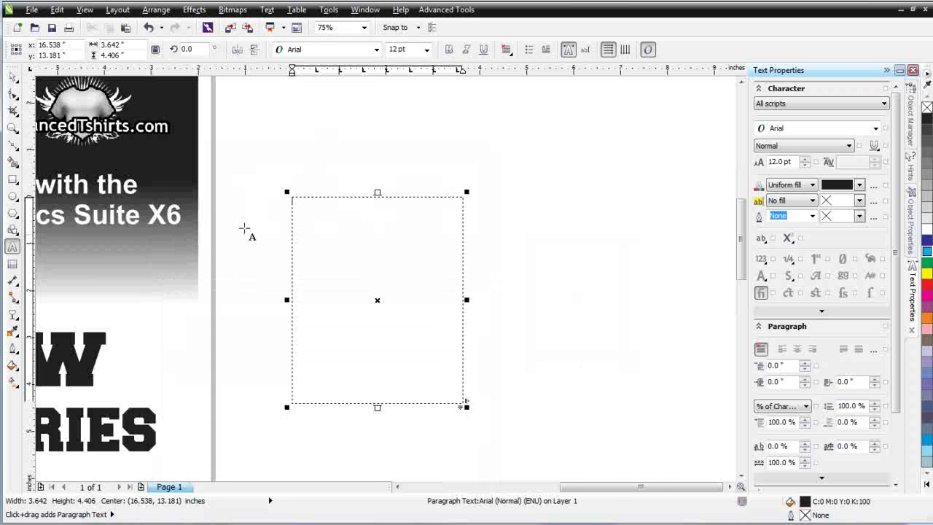
pyautogui.scroll(2, 295, 212)
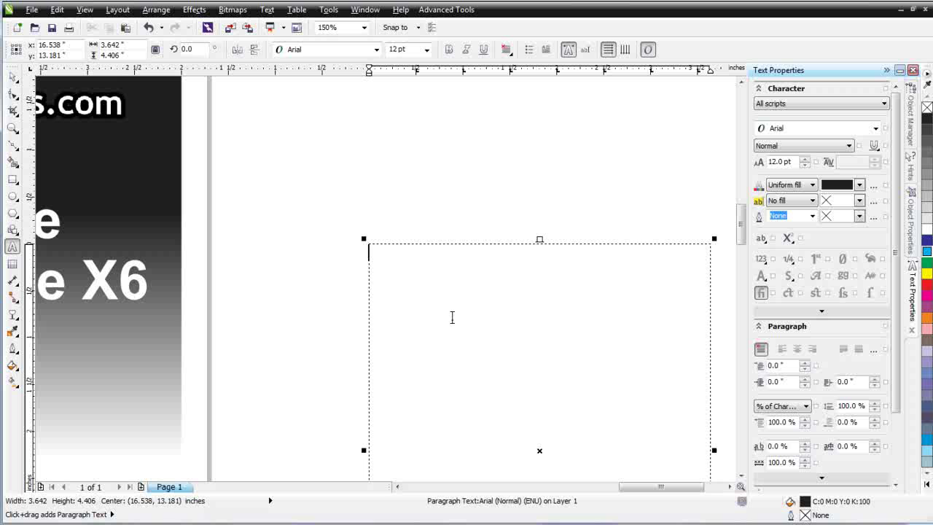
pyautogui.write('This is m')
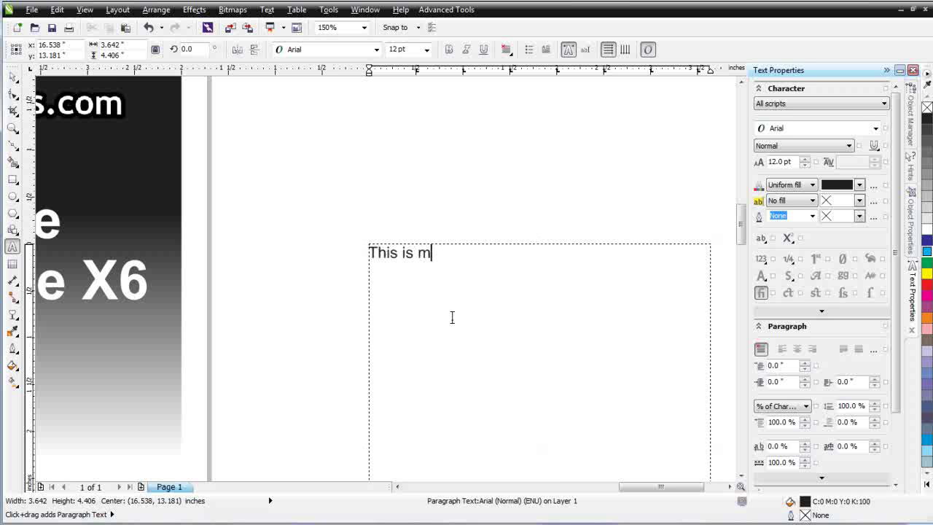
pyautogui.write('y parag')
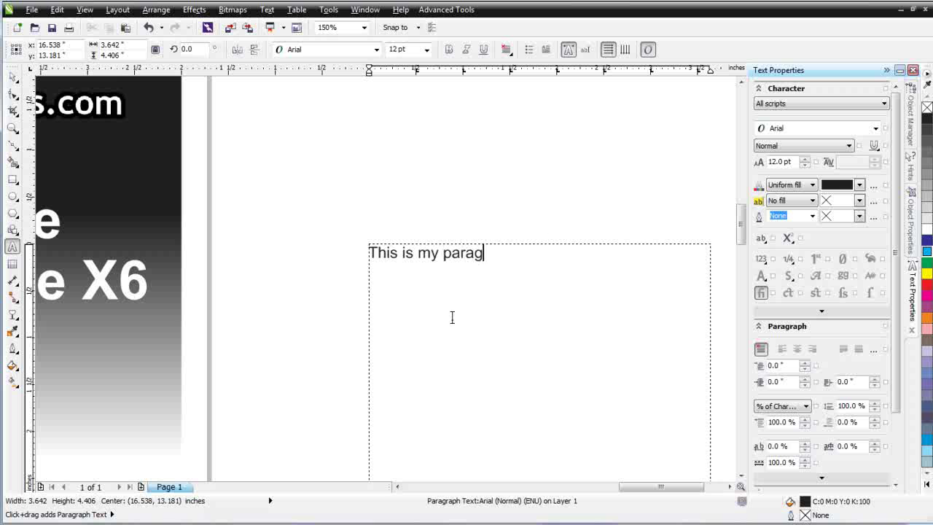
pyautogui.write('raph text in')
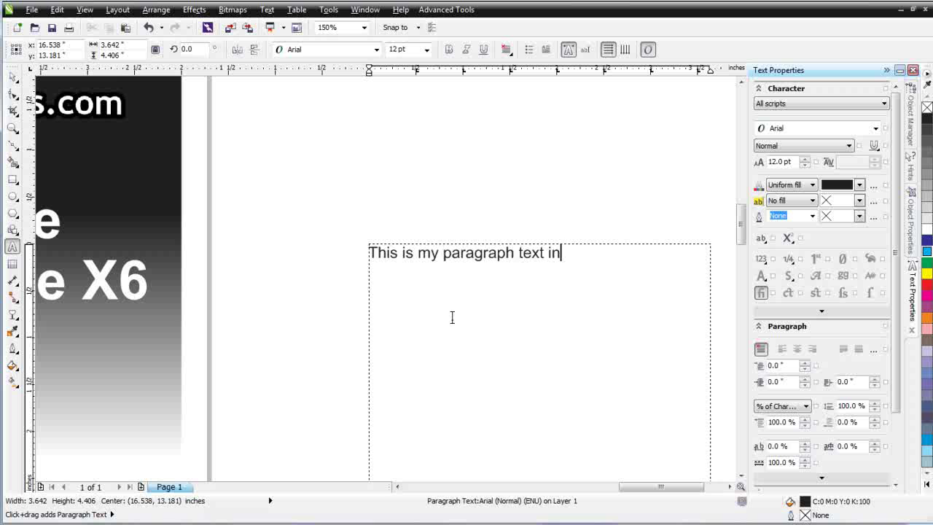
pyautogui.write(' CorelD')
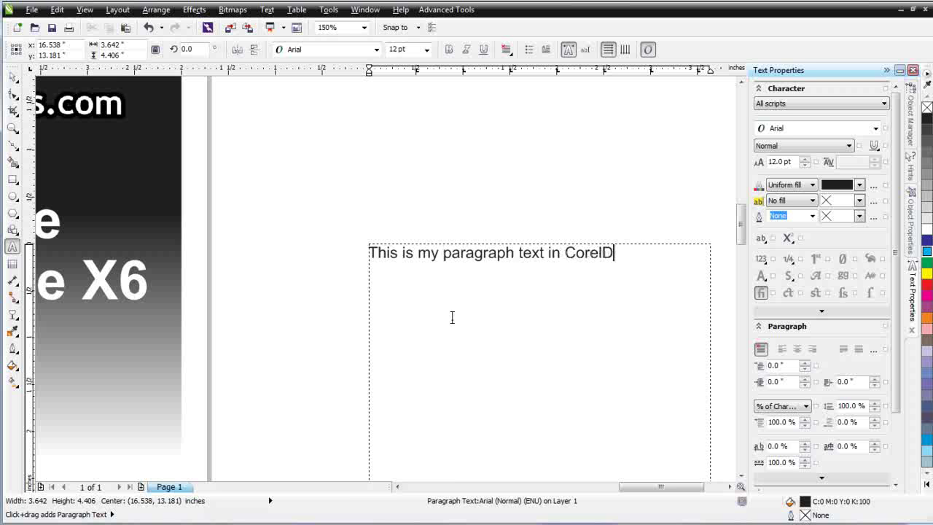
pyautogui.write('RAW X6')
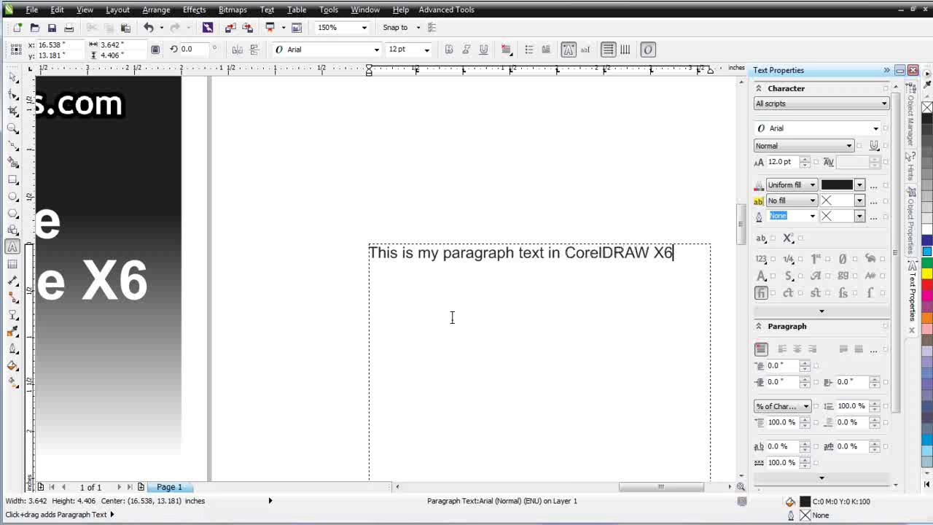
pyautogui.write('.')
# Copy the sentence and paste repeated copies to fill the text frame
pyautogui.moveTo(685, 252); pyautogui.dragTo(320, 277)
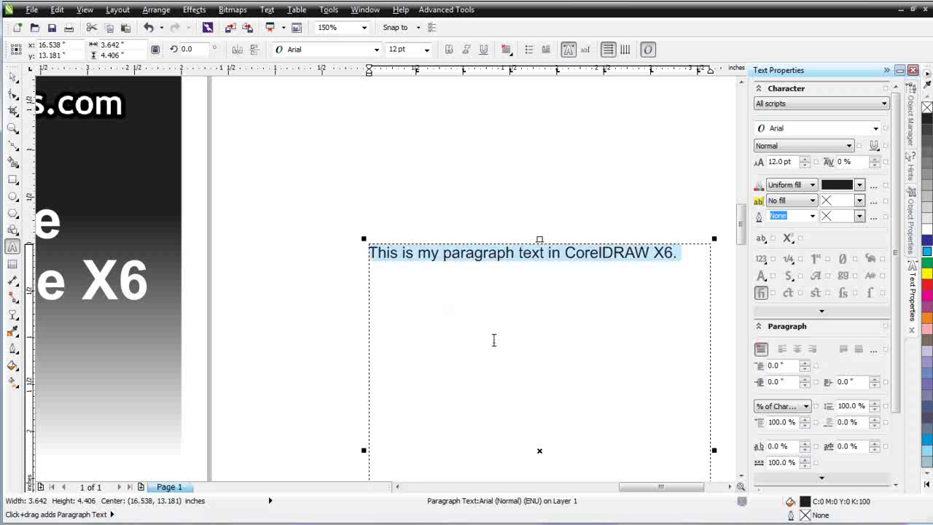
pyautogui.hotkey('ctrl', 'c')
pyautogui.click(689, 258)
pyautogui.hotkey('ctrl', 'v')
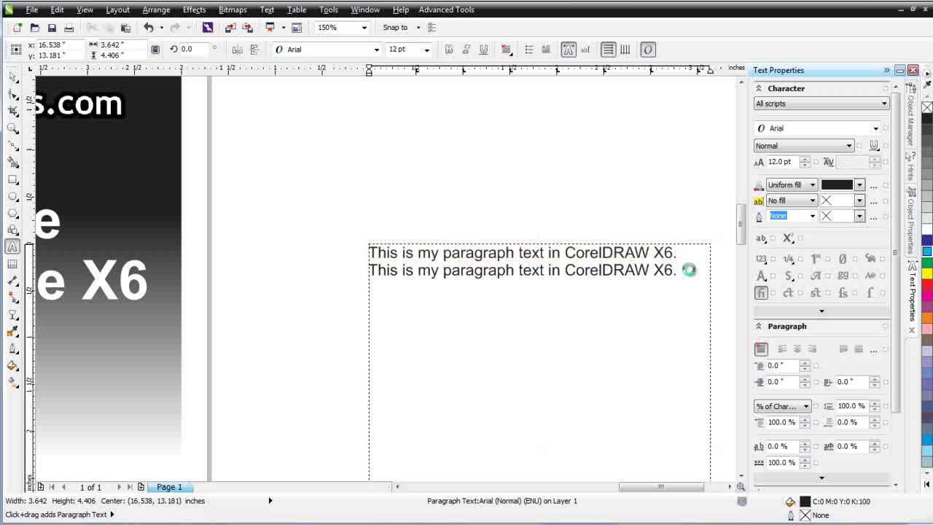
pyautogui.hotkey('ctrl', 'v')
pyautogui.hotkey('ctrl', 'v')
pyautogui.hotkey('ctrl', 'v')
pyautogui.hotkey('ctrl', 'v')
pyautogui.press('F3')
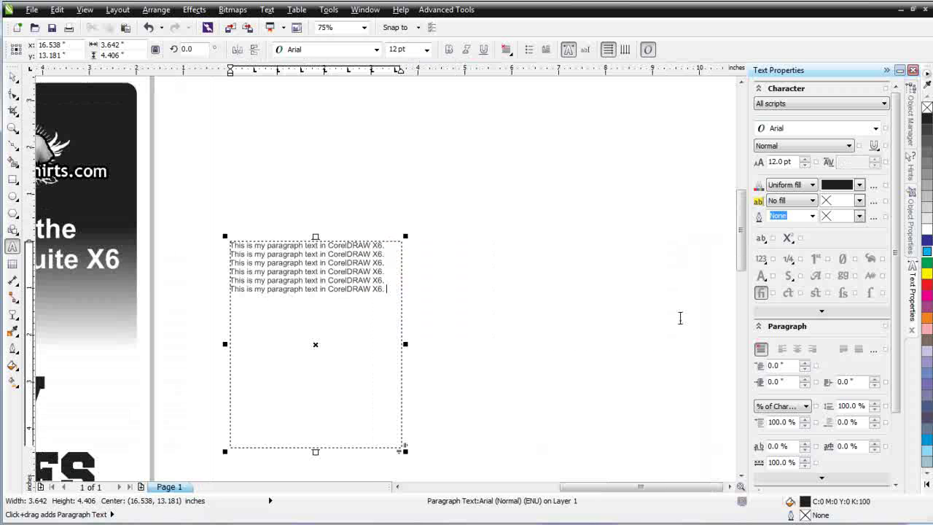
# Narrow the paragraph text frame so its lines rewrap
pyautogui.click(12, 75)
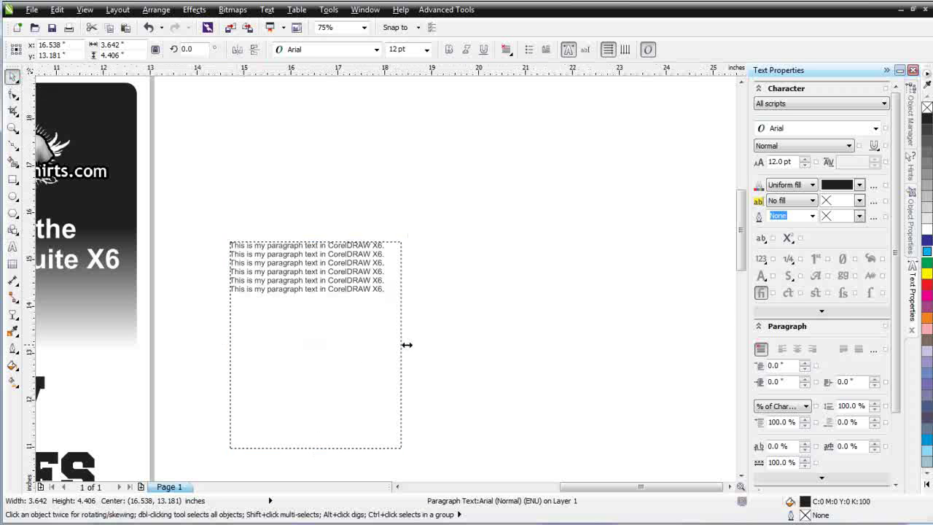
pyautogui.moveTo(406, 343); pyautogui.dragTo(330, 345)
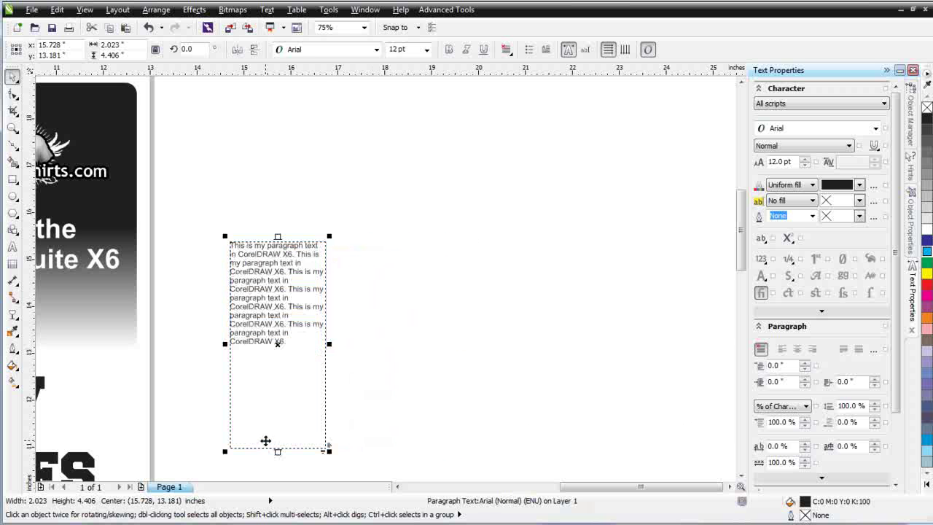
pyautogui.click(13, 94)
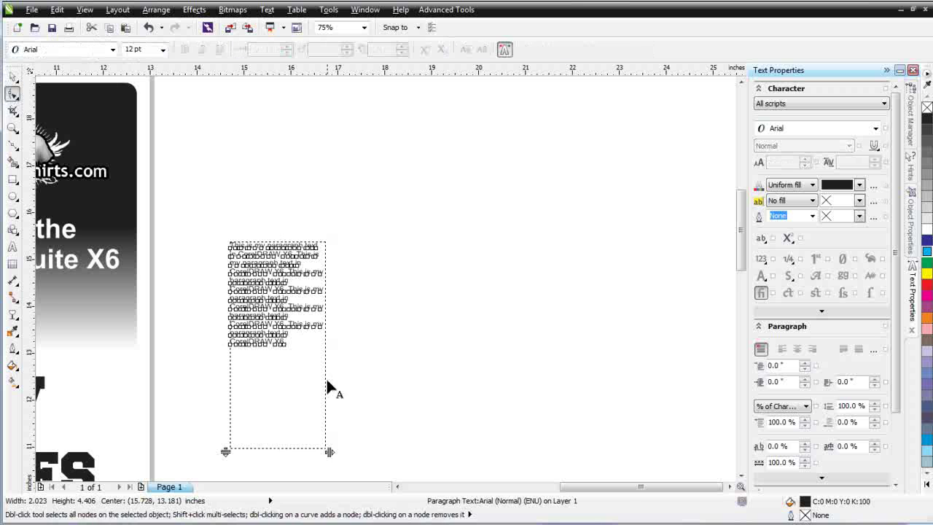
pyautogui.scroll(2, 327, 386)
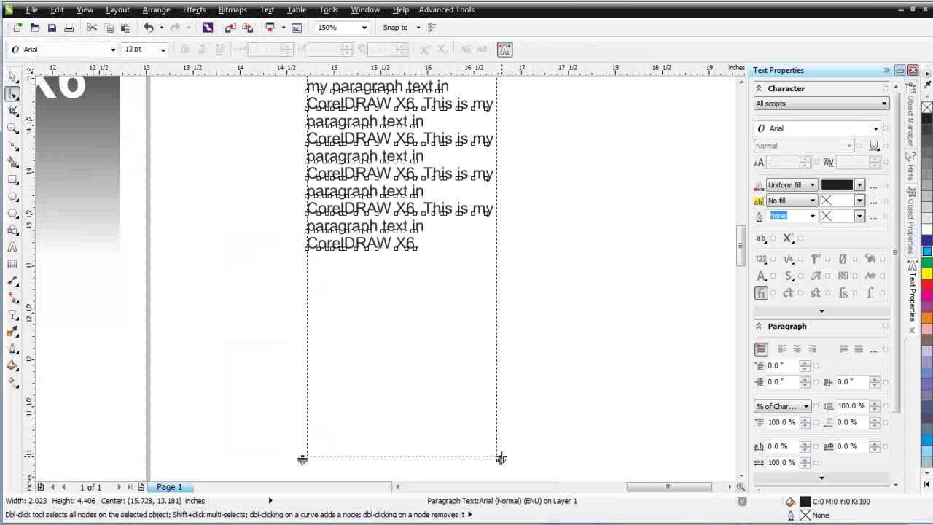
# Set character spacing to about -2.321% and line spacing to about 128%
pyautogui.moveTo(500, 459)
pyautogui.mouseDown()
pyautogui.moveTo(653, 454)
pyautogui.moveTo(495, 454)
pyautogui.mouseUp()
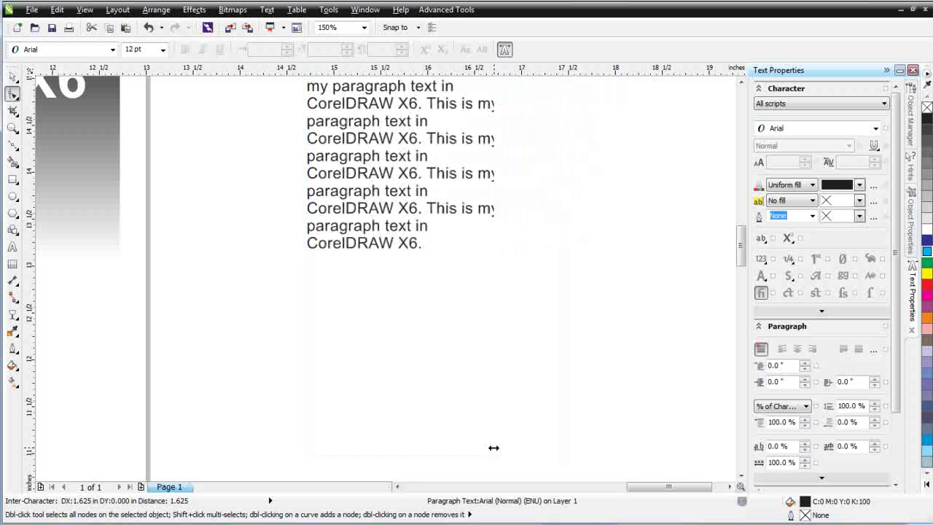
pyautogui.moveTo(303, 459)
pyautogui.mouseDown()
pyautogui.moveTo(304, 492)
pyautogui.moveTo(306, 454)
pyautogui.mouseUp()
pyautogui.press('F3')
pyautogui.scroll(1, 417, 202)
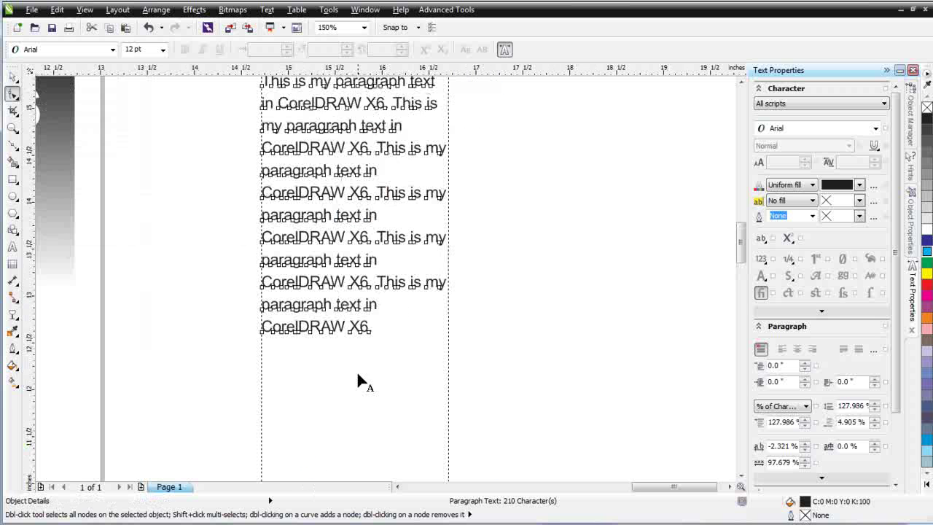
pyautogui.press('F3')
pyautogui.scroll(1, 389, 208)
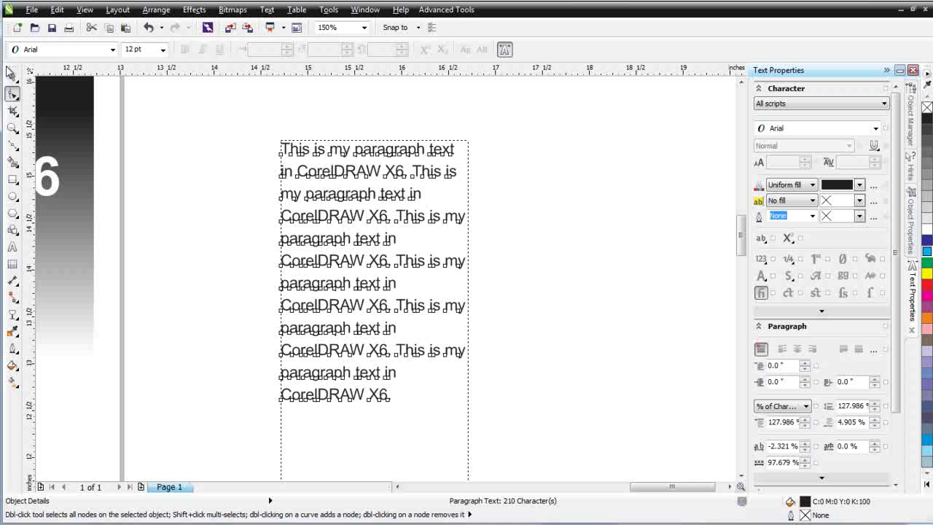
pyautogui.click(13, 77)
# Convert the repeated practice paragraph to artistic text, then delete it from the page
pyautogui.rightClick(365, 285)
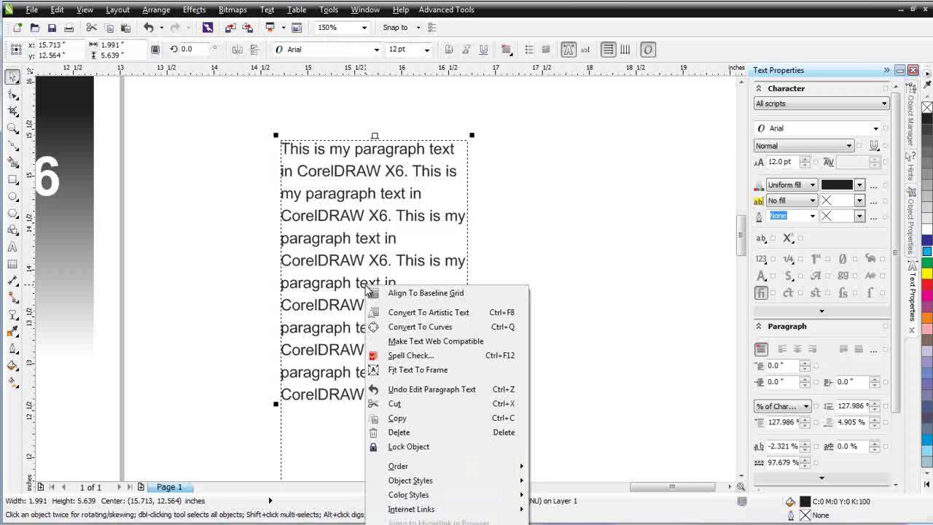
pyautogui.click(473, 313)
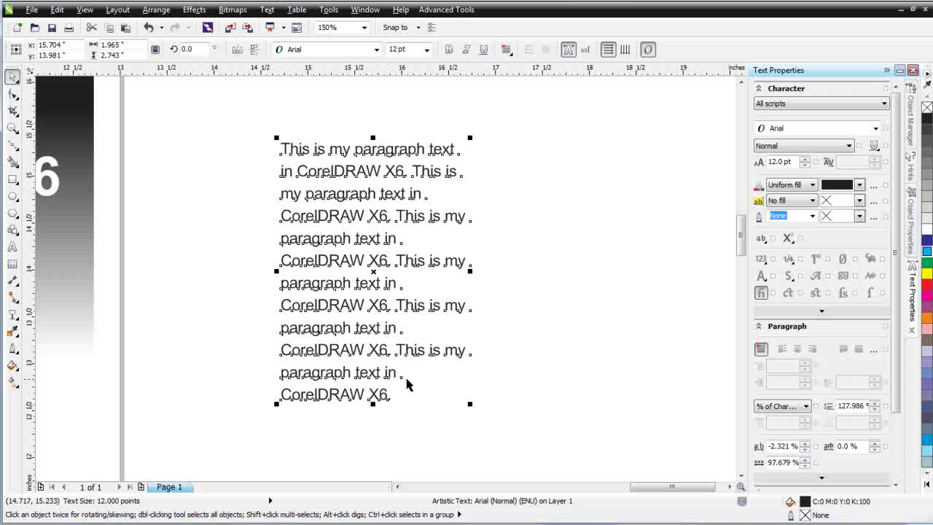
pyautogui.scroll(-1, 386, 374)
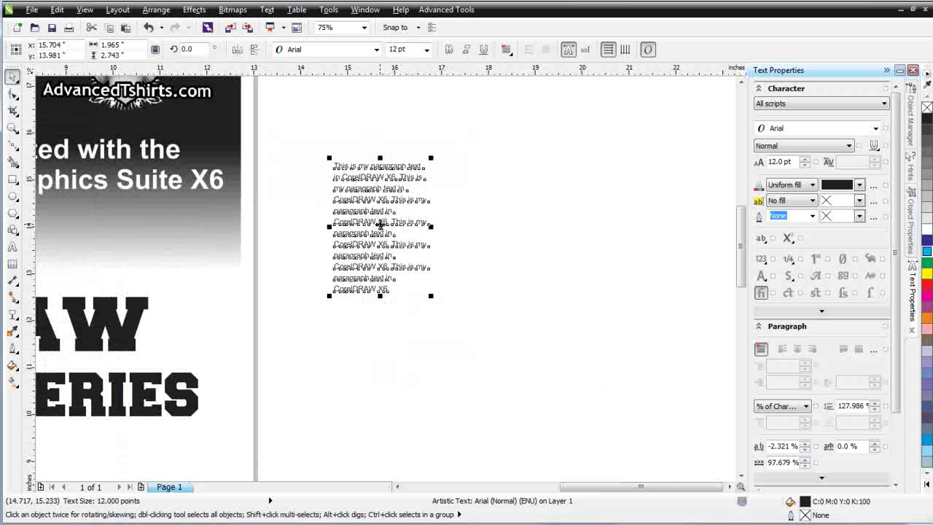
pyautogui.press('Delete')
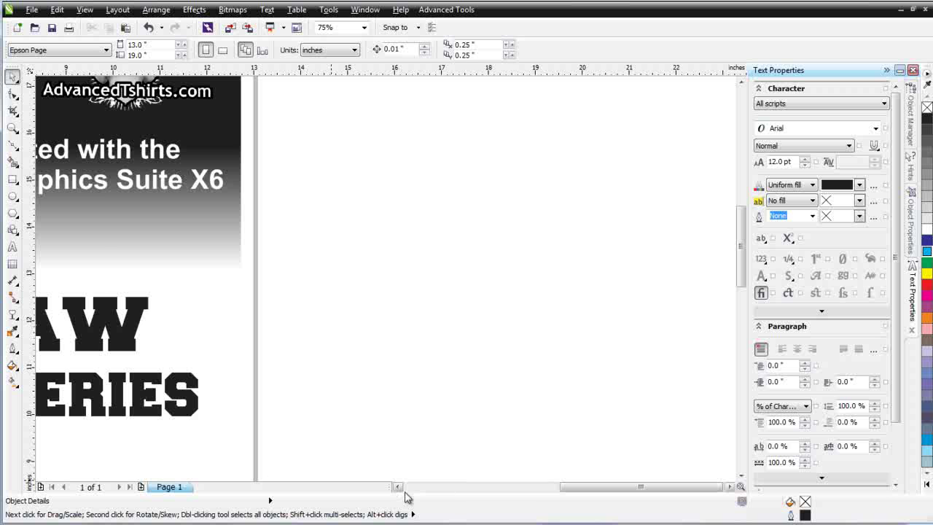
# Drop a duplicate of the 'CorelDRAW Training Series' title just below the original
pyautogui.click(398, 487)
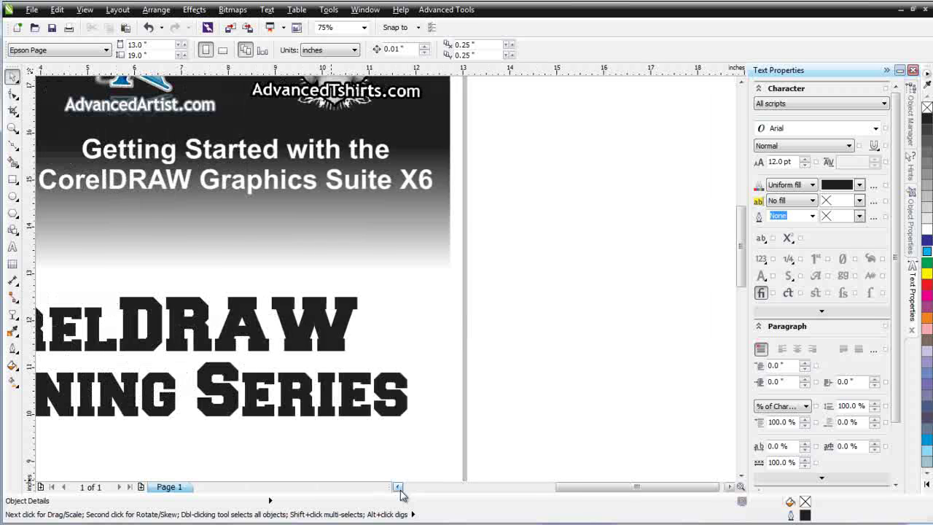
pyautogui.click(412, 398)
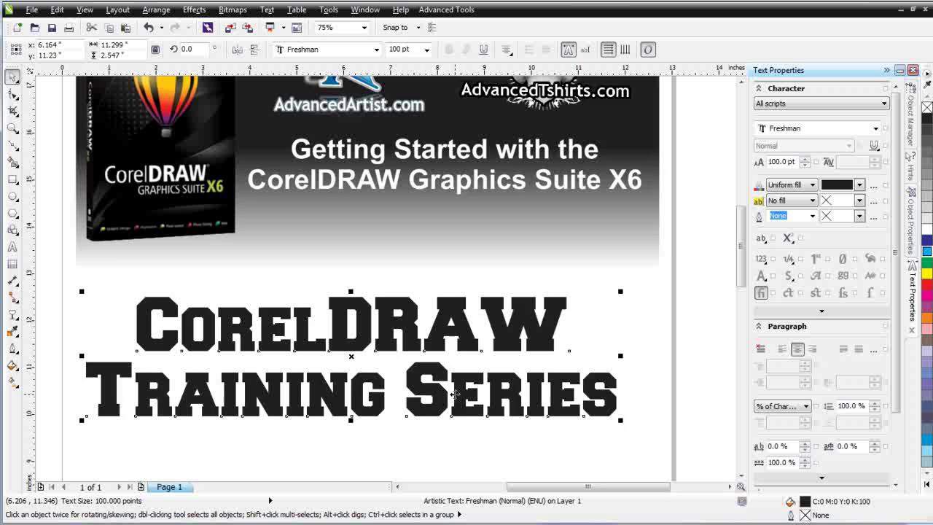
pyautogui.scroll(-1, 376, 304)
pyautogui.moveTo(379, 282); pyautogui.dragTo(379, 360)
pyautogui.rightClick(380, 364)
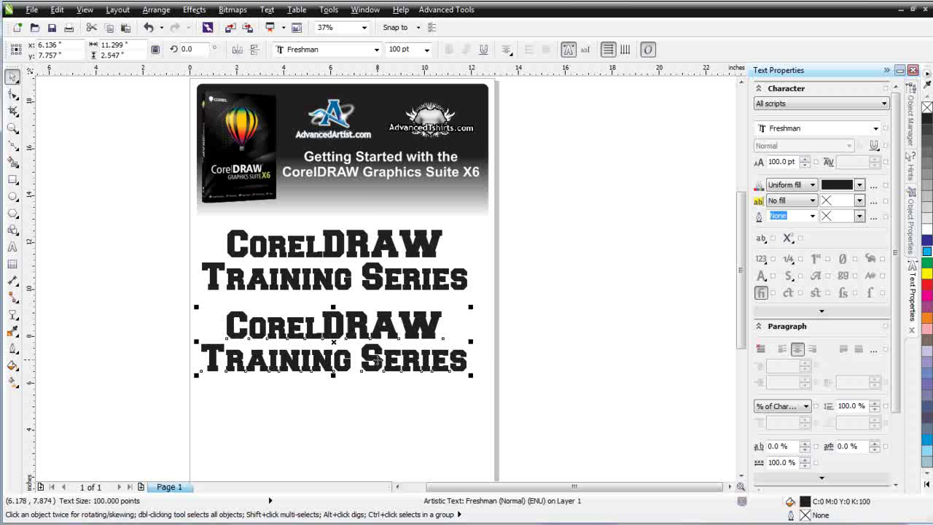
# Convert the duplicated title to curves (499 nodes)
pyautogui.rightClick(378, 360)
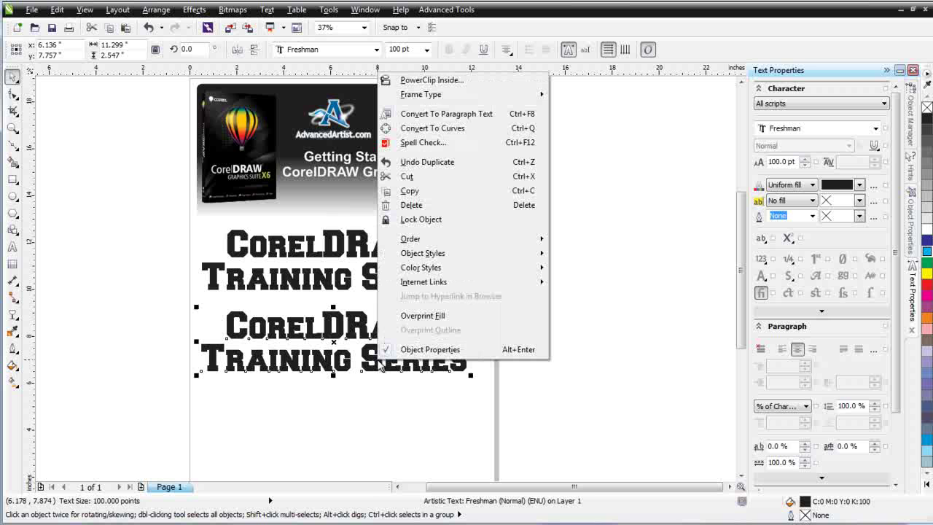
pyautogui.click(457, 130)
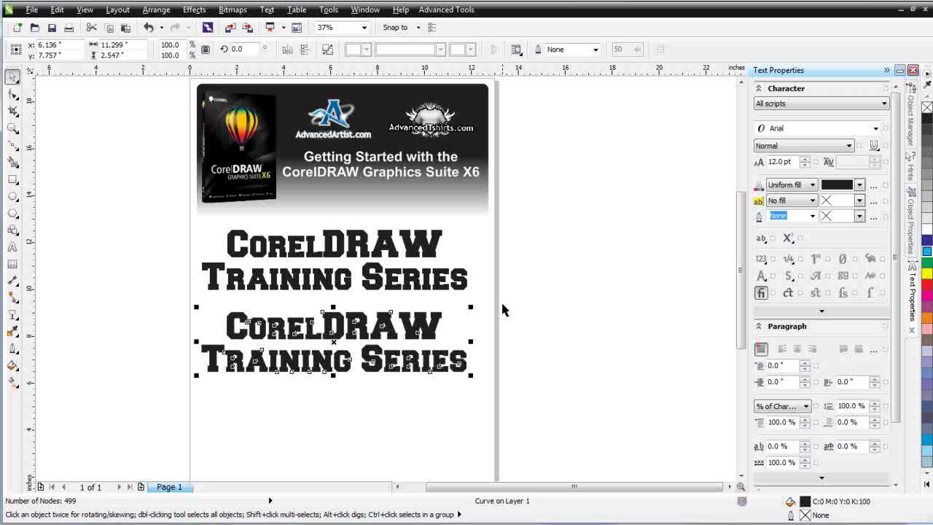
pyautogui.click(554, 355)
pyautogui.click(434, 339)
# Show Object Properties for the original Freshman 100 pt 'CorelDRAW Training Series' title
pyautogui.click(913, 235)
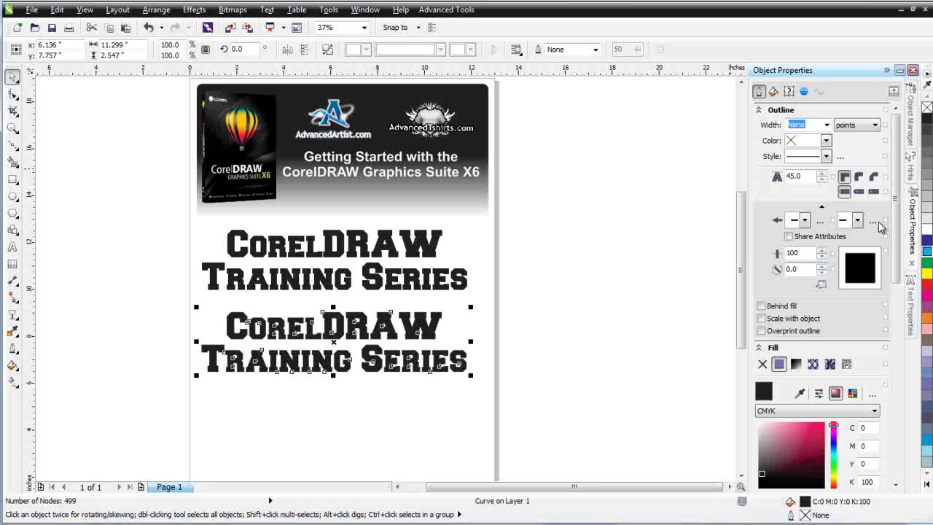
pyautogui.click(381, 283)
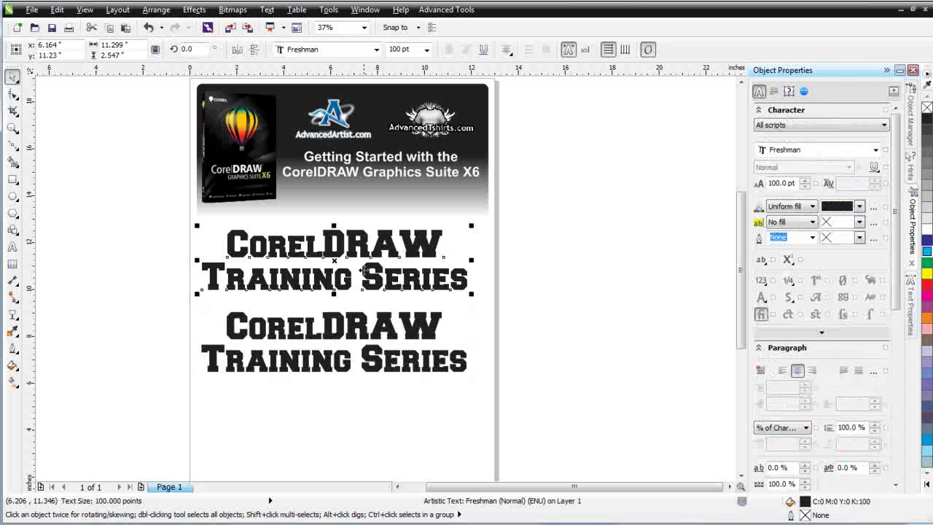
# Fill the top title with light grey (20% black) in Object Properties
pyautogui.click(912, 315)
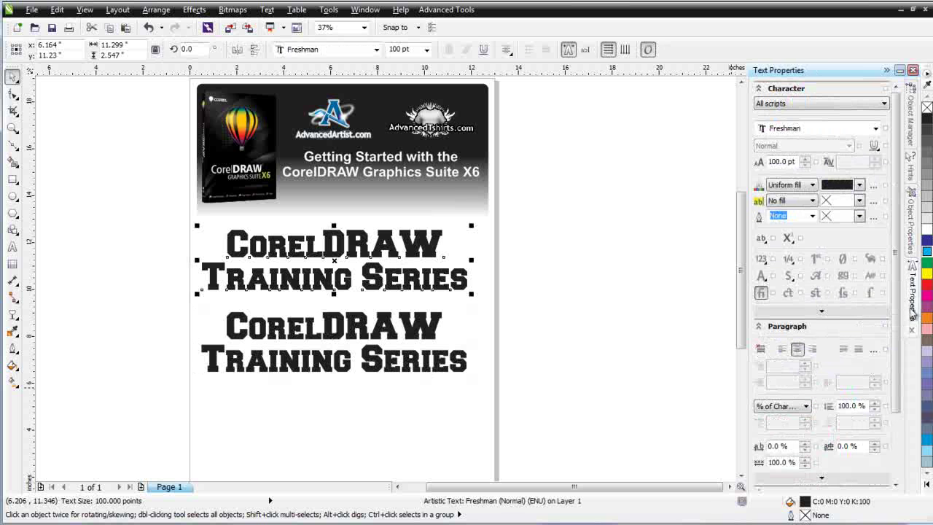
pyautogui.click(910, 222)
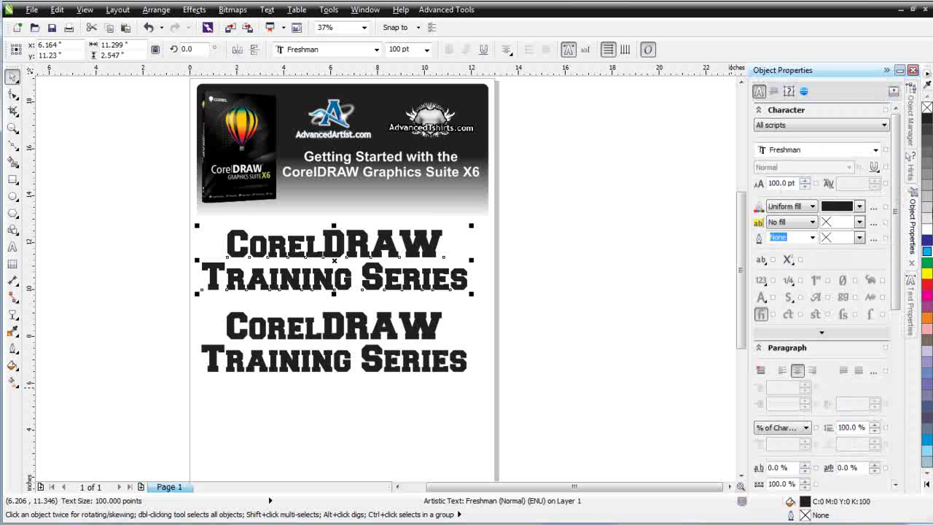
pyautogui.click(927, 207)
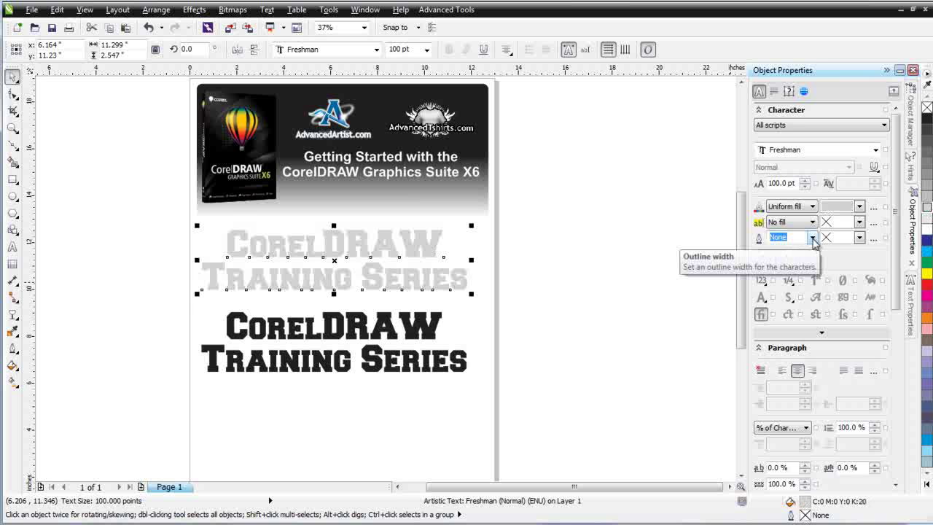
# Give the grey title an 8.0 pt black outline and compare it with the black copy
pyautogui.click(860, 237)
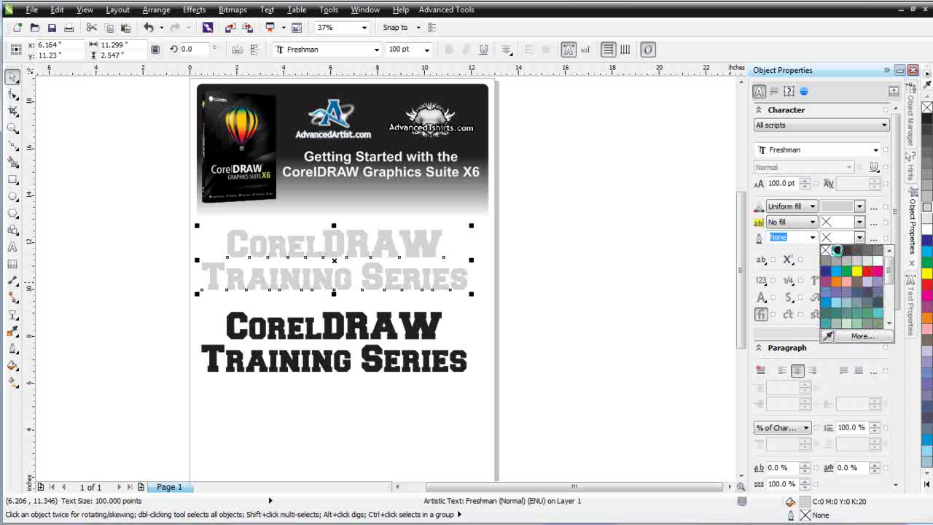
pyautogui.click(837, 251)
pyautogui.click(812, 238)
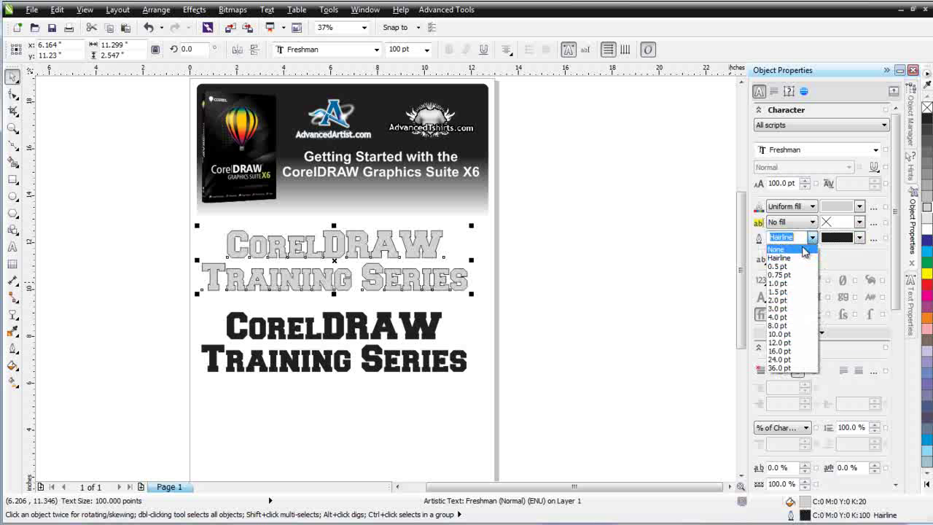
pyautogui.click(794, 326)
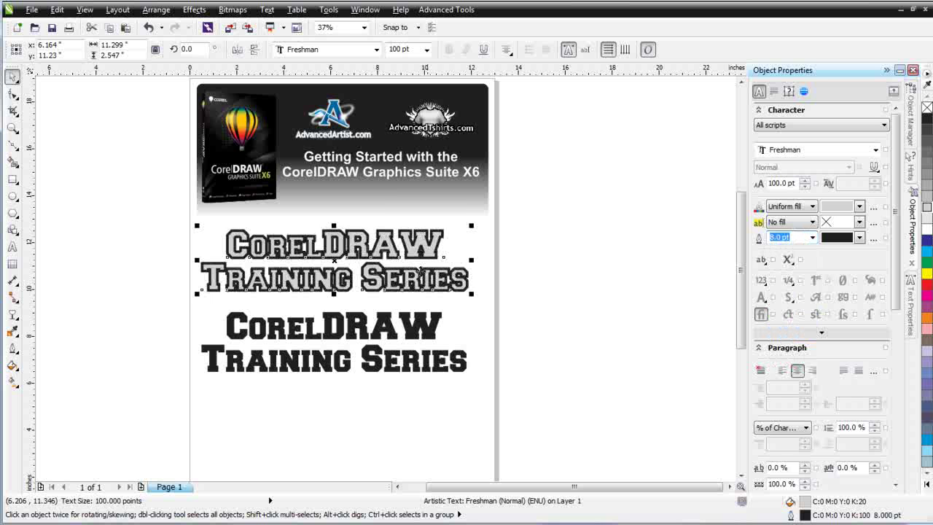
pyautogui.scroll(2, 453, 268)
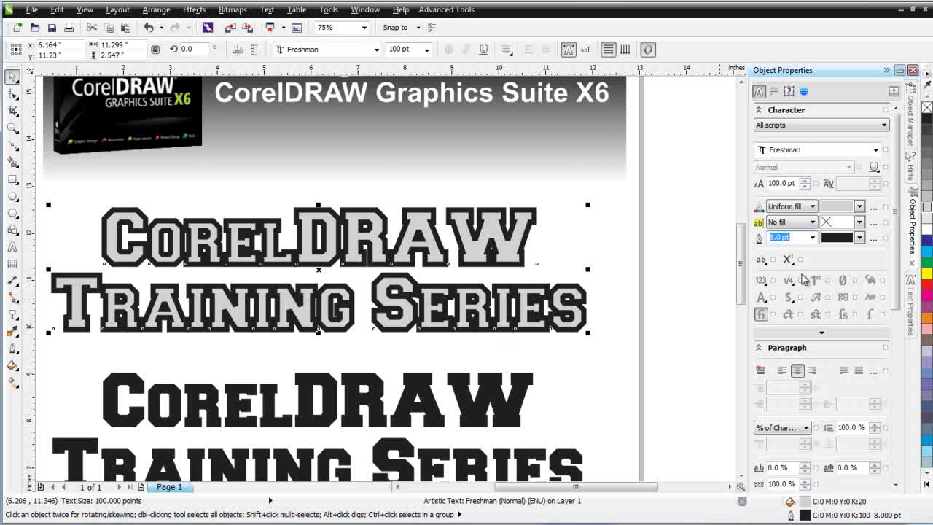
pyautogui.click(486, 405)
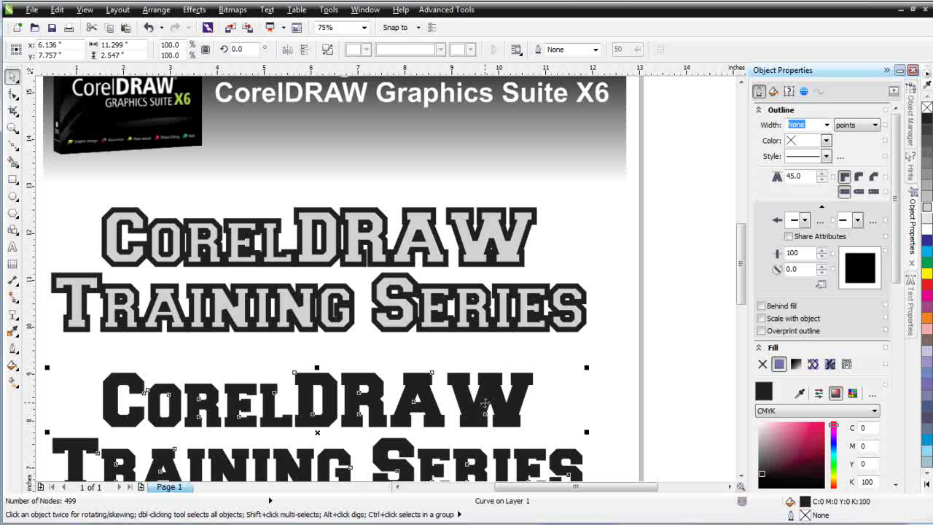
pyautogui.click(461, 313)
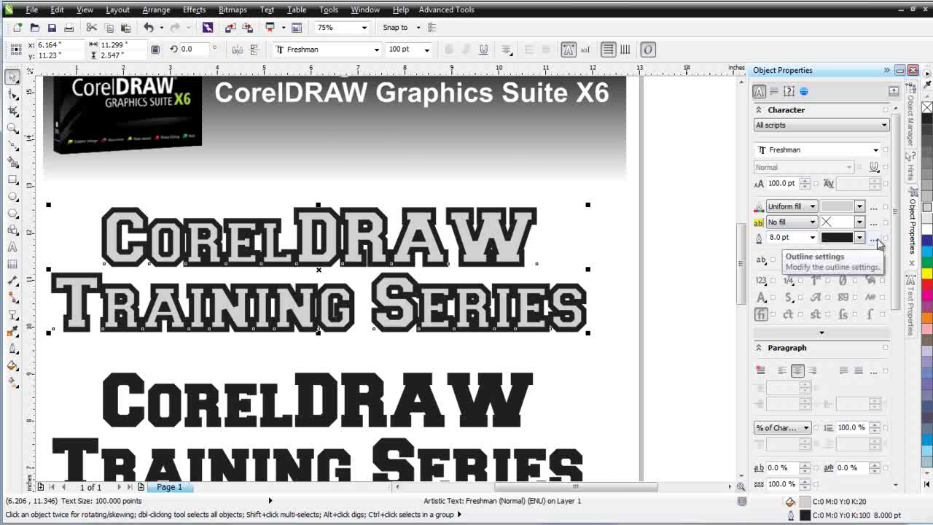
# Set the grey title's outline pen to round corners and round caps, scaling with the image
pyautogui.click(875, 241)
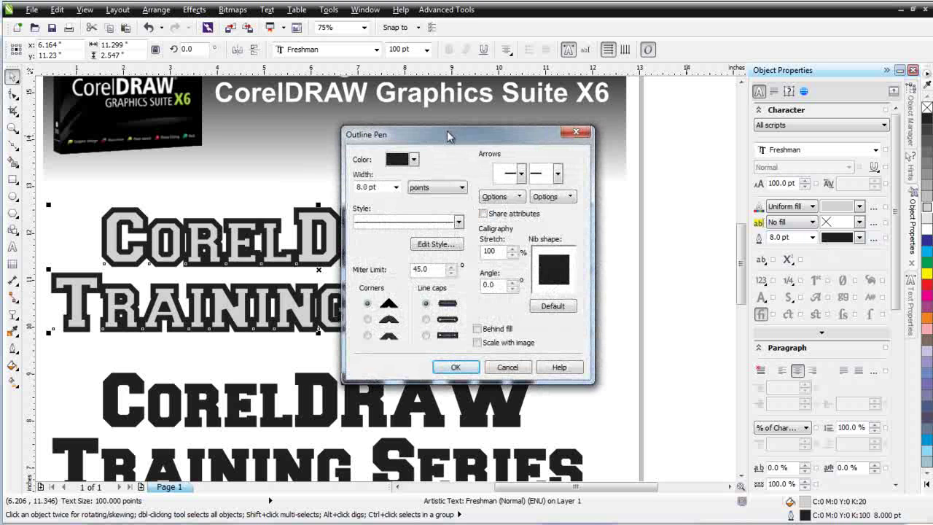
pyautogui.moveTo(448, 137); pyautogui.dragTo(633, 122)
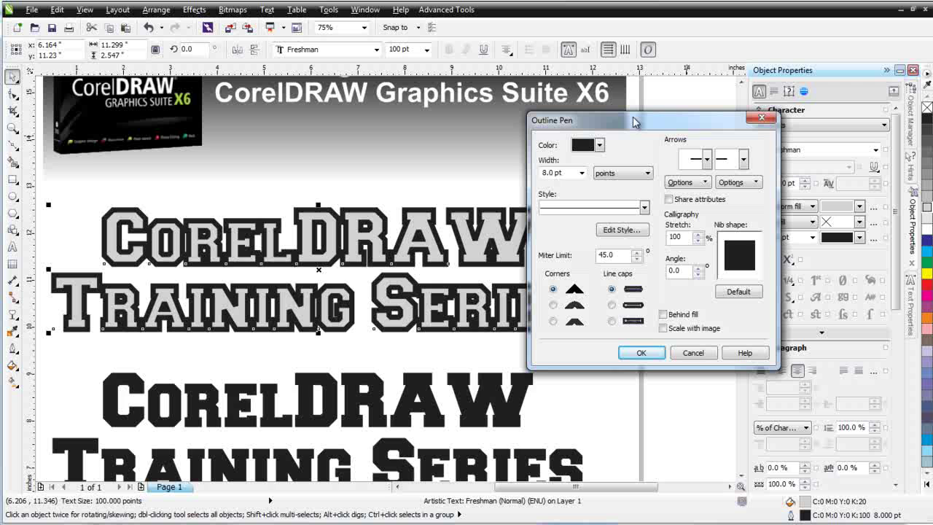
pyautogui.click(611, 305)
pyautogui.click(553, 304)
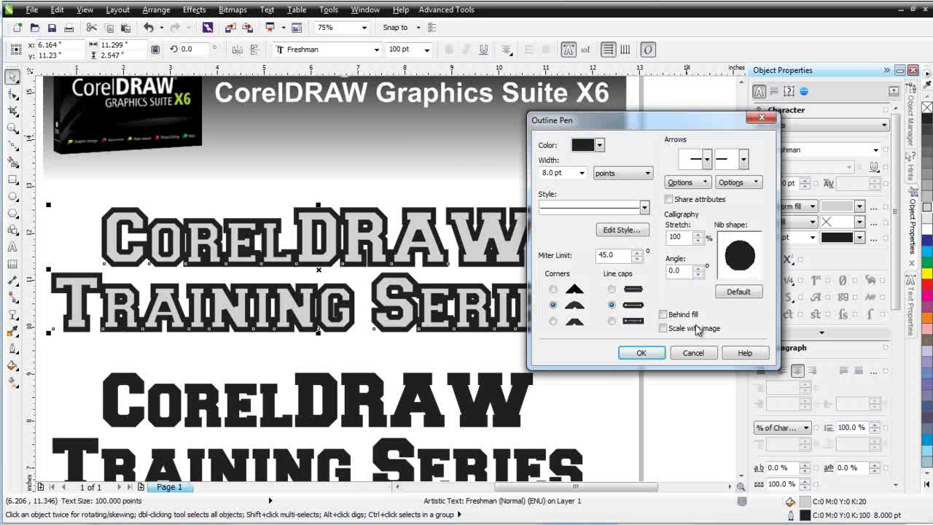
pyautogui.click(663, 329)
pyautogui.click(642, 355)
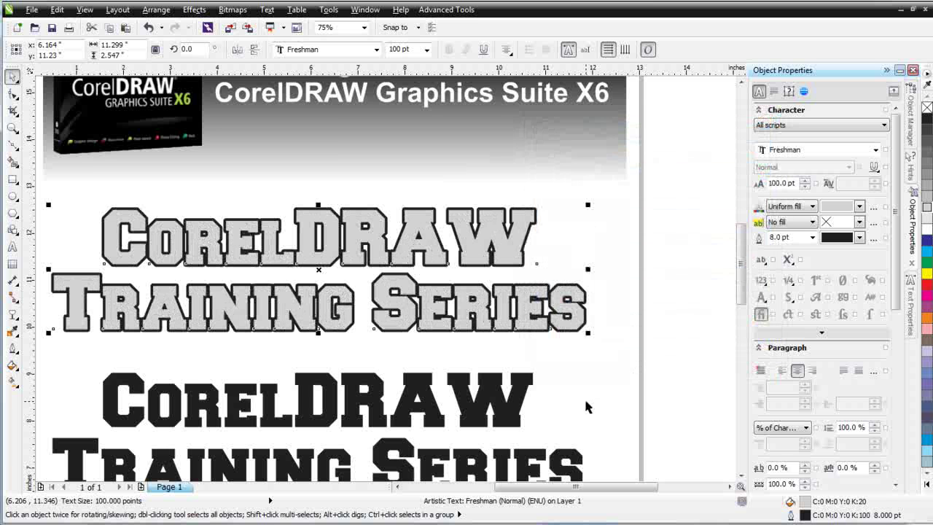
# Zoom out to the whole page and delete the black curves copy of the title
pyautogui.click(497, 397)
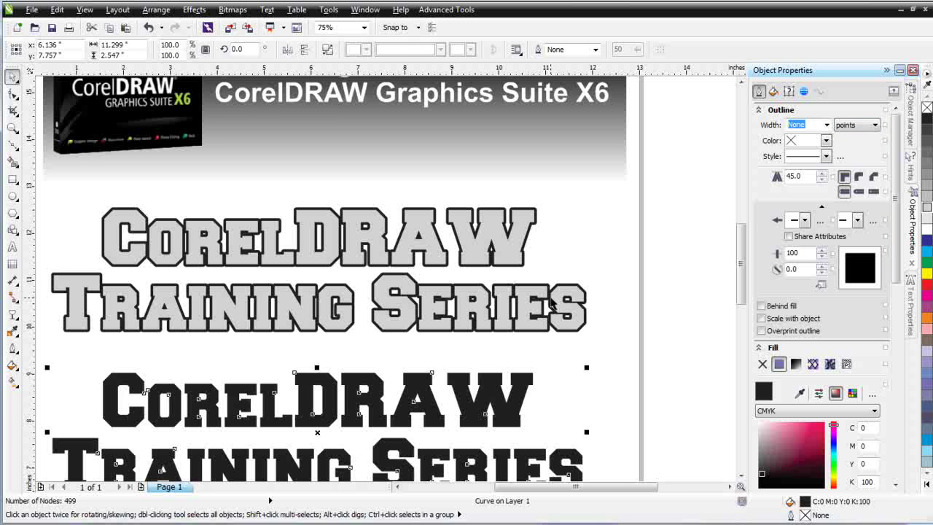
pyautogui.click(544, 354)
pyautogui.press('F3')
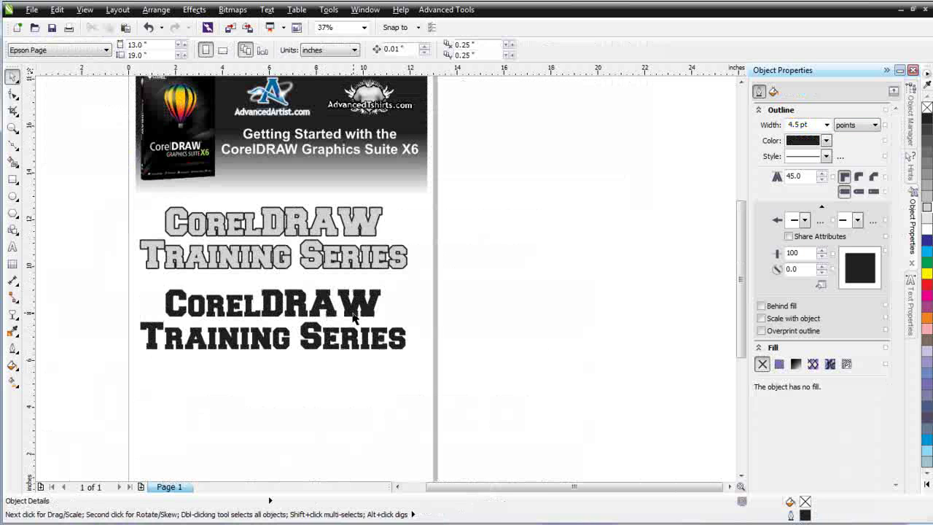
pyautogui.click(191, 301)
pyautogui.press('Delete')
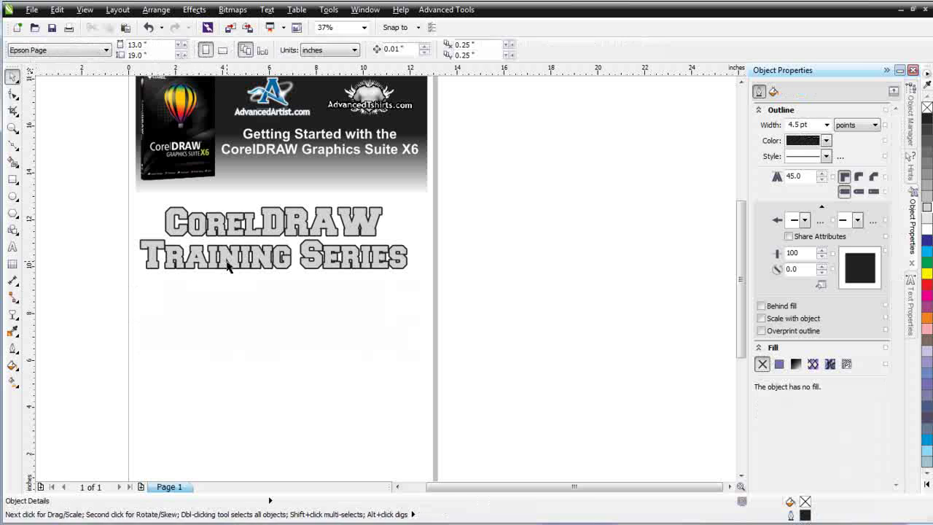
# Delete the 'Training Series' line so the grey text reads 'CorelDRAW', and shift it right
pyautogui.click(226, 269)
pyautogui.click(15, 247)
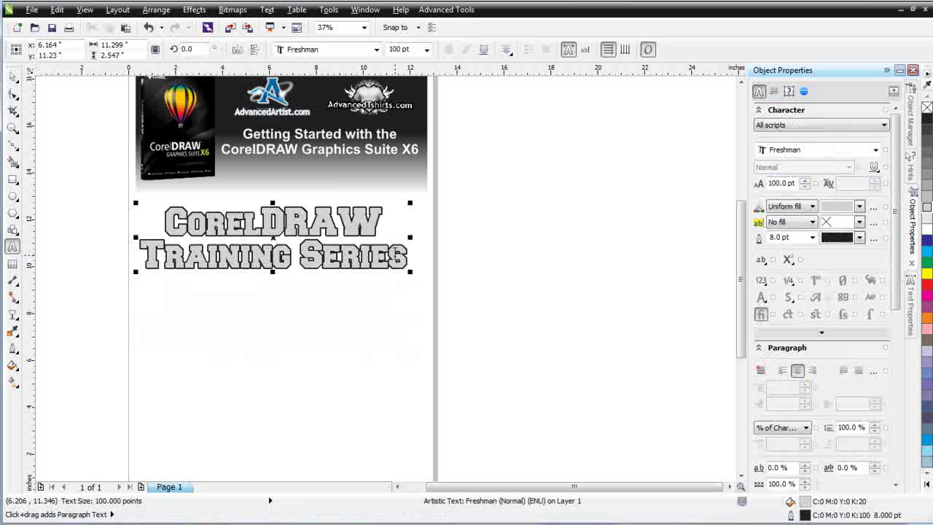
pyautogui.moveTo(408, 254); pyautogui.dragTo(130, 255)
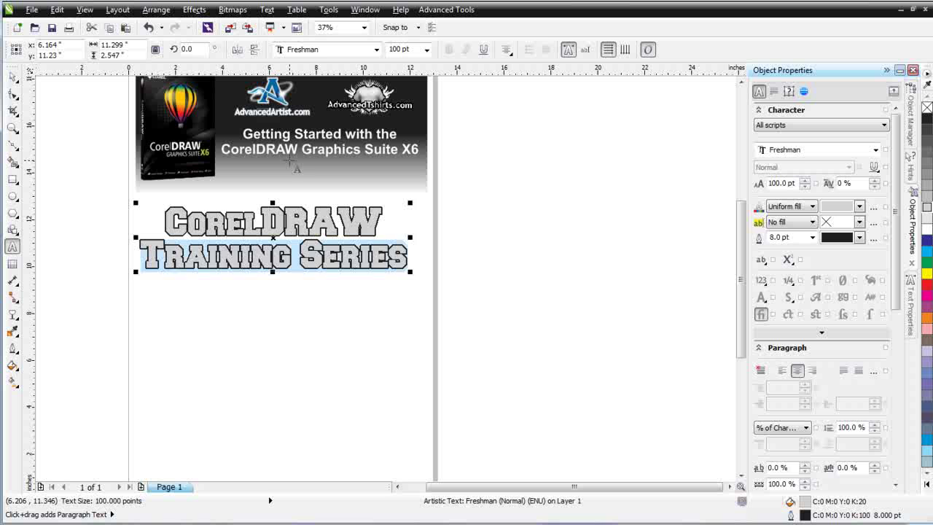
pyautogui.press('Delete')
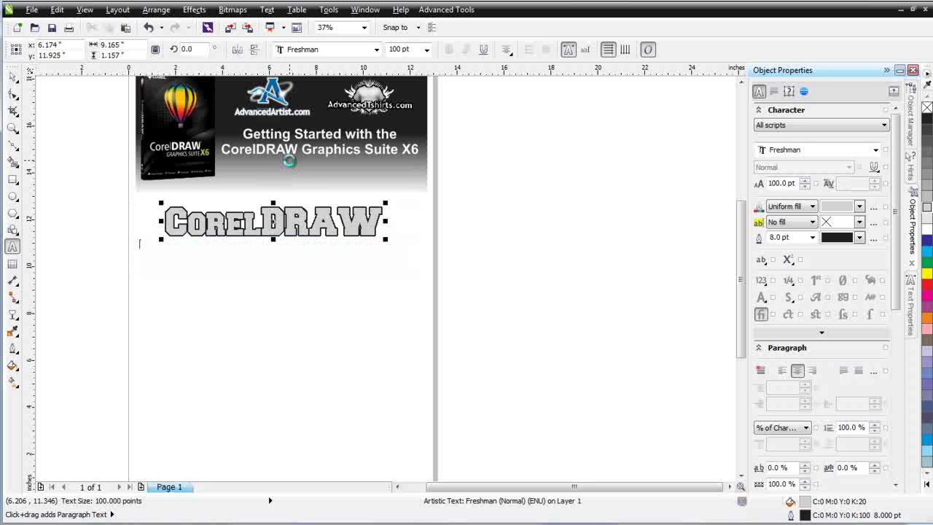
pyautogui.click(12, 76)
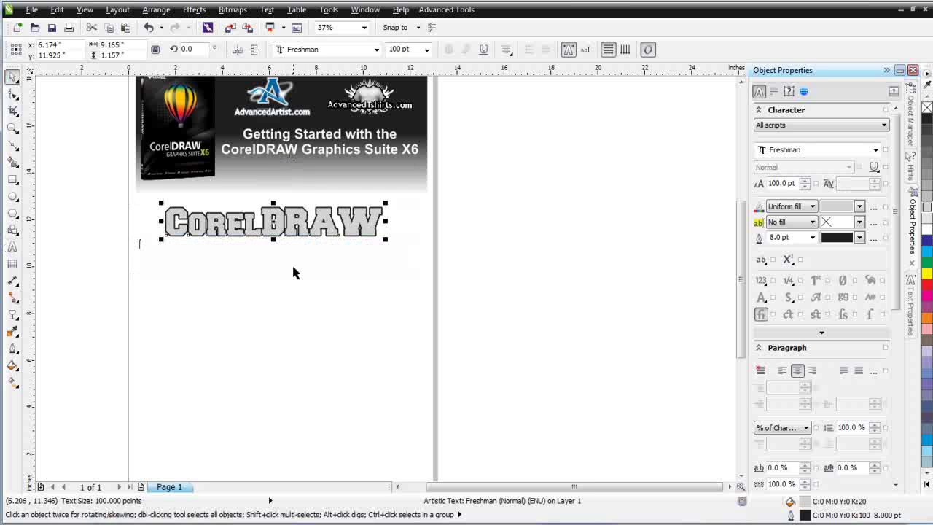
pyautogui.moveTo(222, 220); pyautogui.dragTo(260, 218)
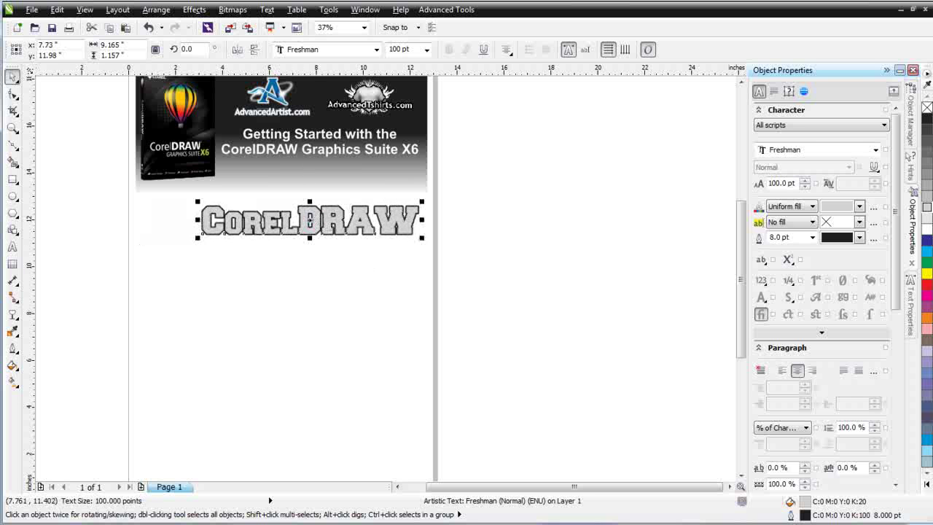
# Change the grey word's case to UPPERCASE so it reads 'CORELDRAW', then reposition it
pyautogui.click(267, 10)
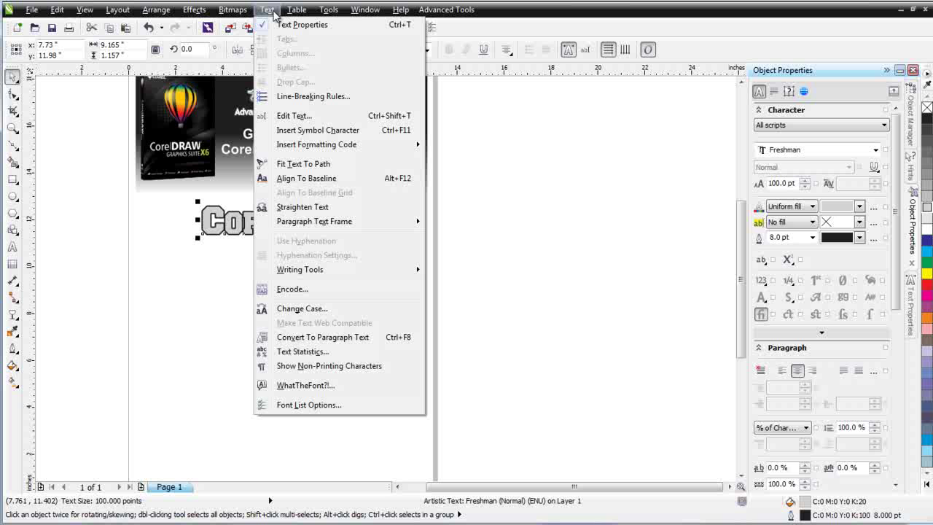
pyautogui.click(323, 115)
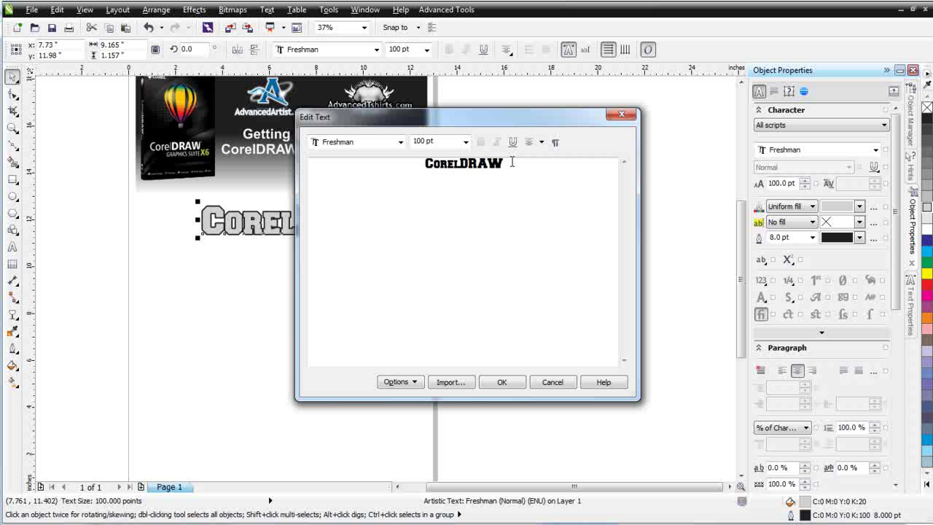
pyautogui.click(554, 385)
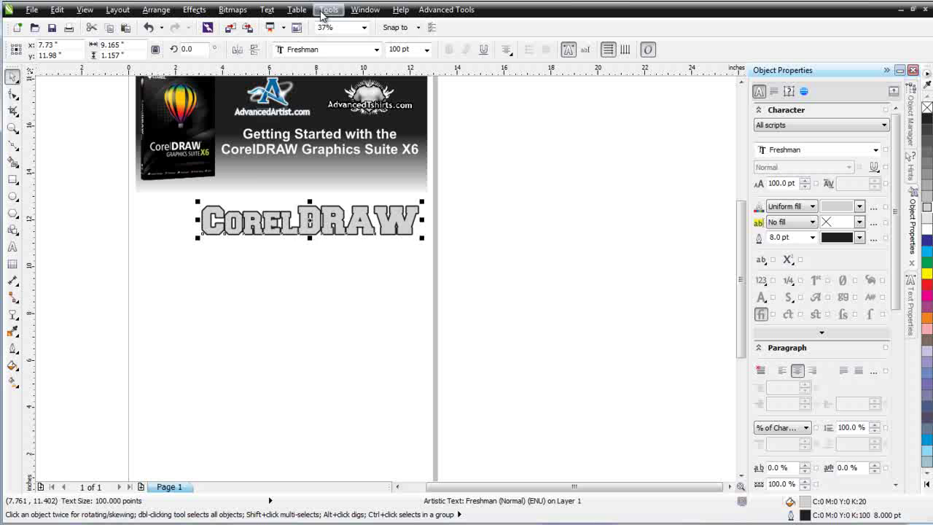
pyautogui.click(266, 9)
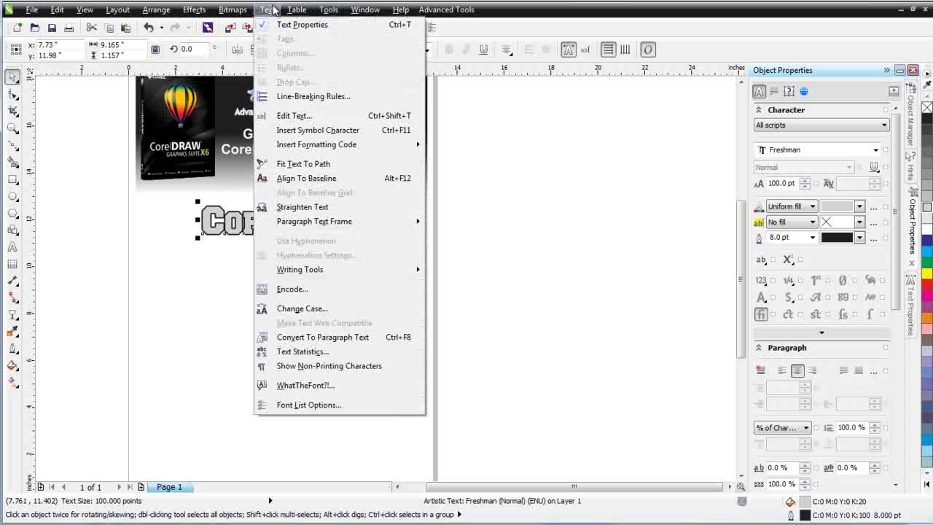
pyautogui.click(334, 310)
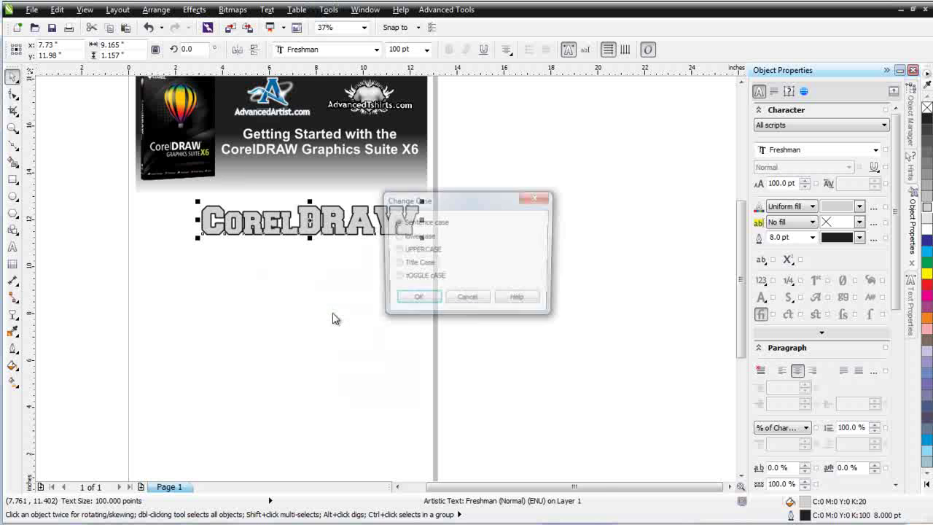
pyautogui.click(400, 251)
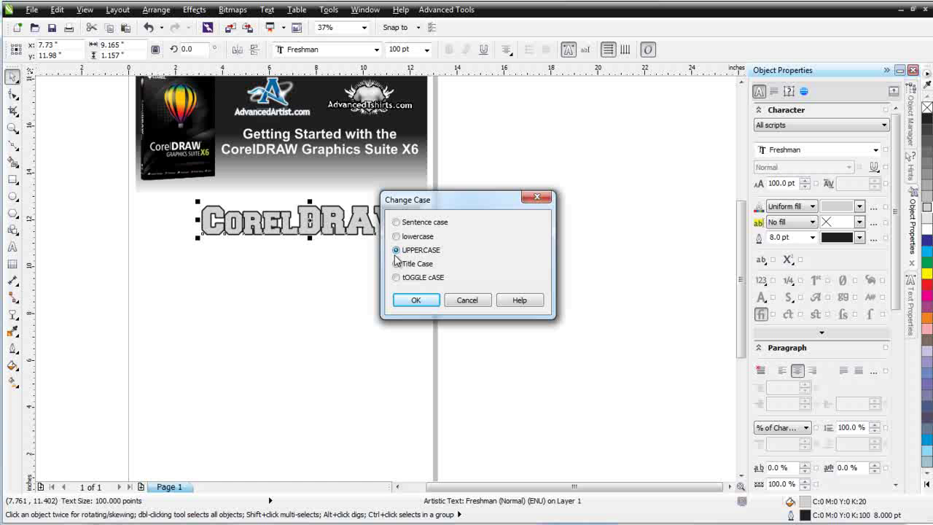
pyautogui.click(429, 303)
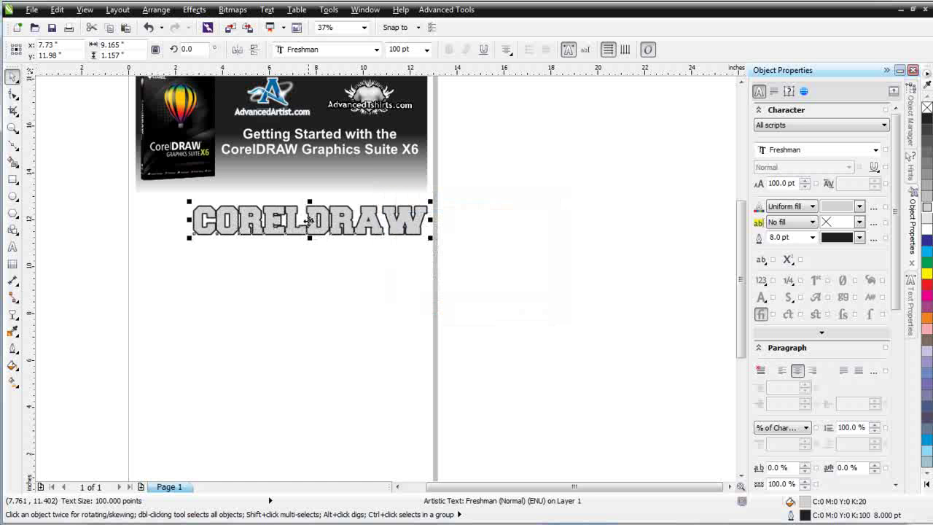
pyautogui.moveTo(309, 225); pyautogui.dragTo(279, 243)
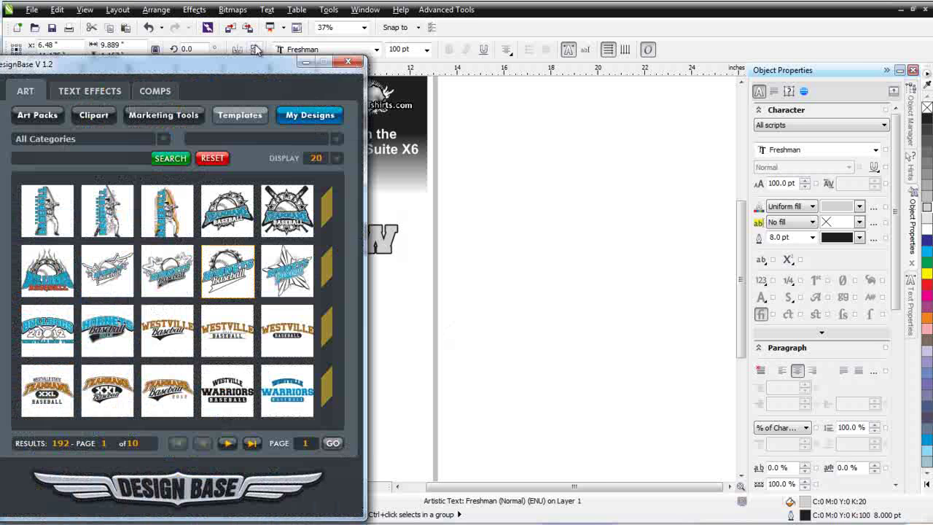
# Open the 'Baseball TEAMNAME' design from DesignBase results page 2 in a new document
pyautogui.moveTo(257, 66); pyautogui.dragTo(703, 40)
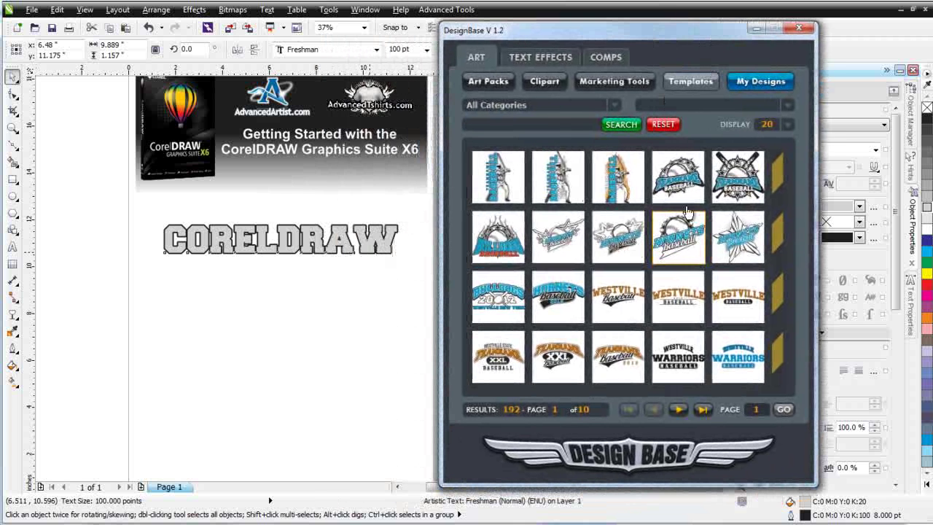
pyautogui.click(679, 409)
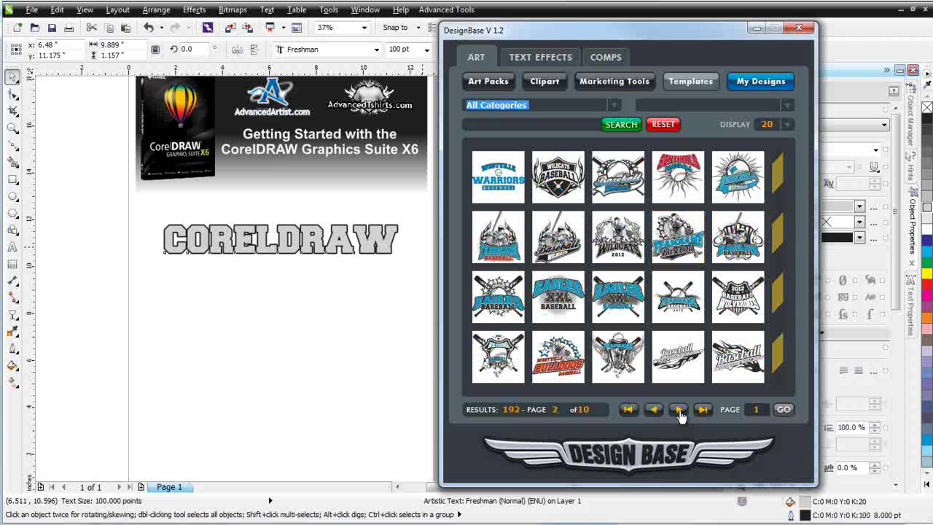
pyautogui.click(679, 412)
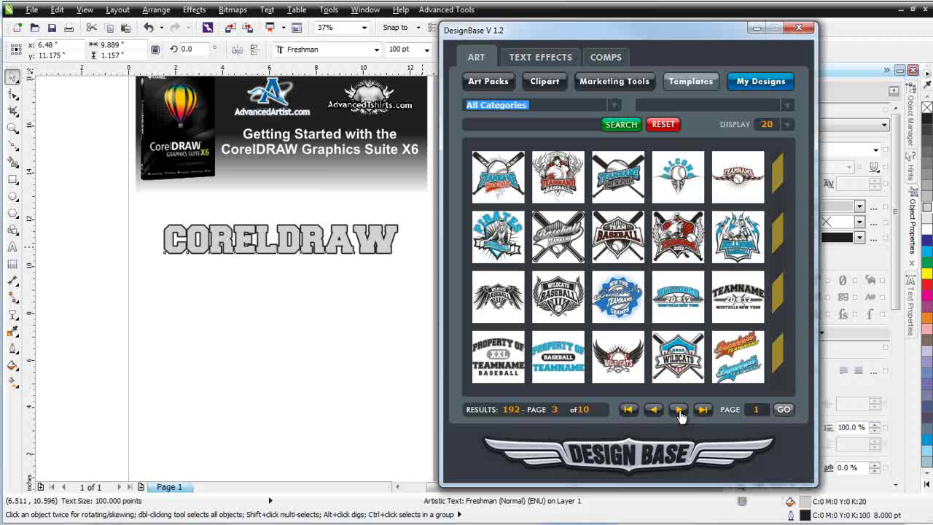
pyautogui.click(655, 411)
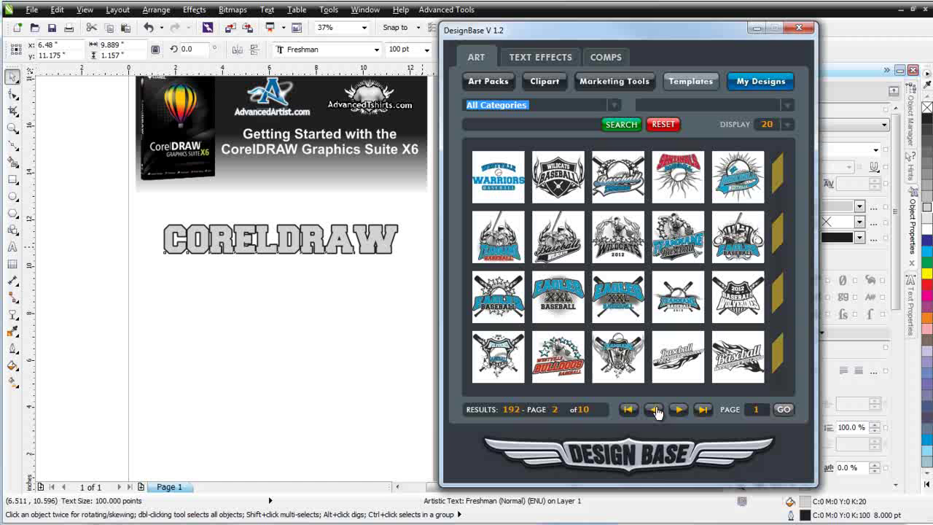
pyautogui.click(624, 186)
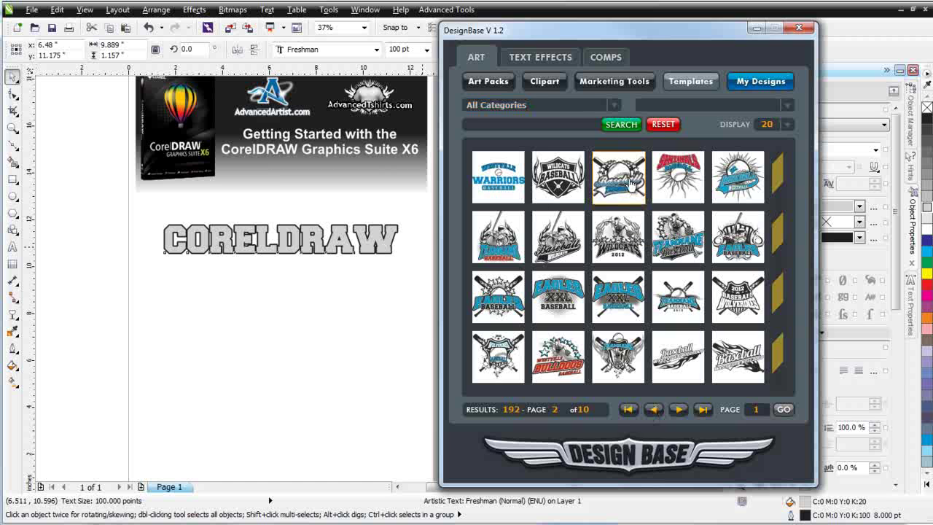
pyautogui.doubleClick(627, 184)
pyautogui.click(706, 345)
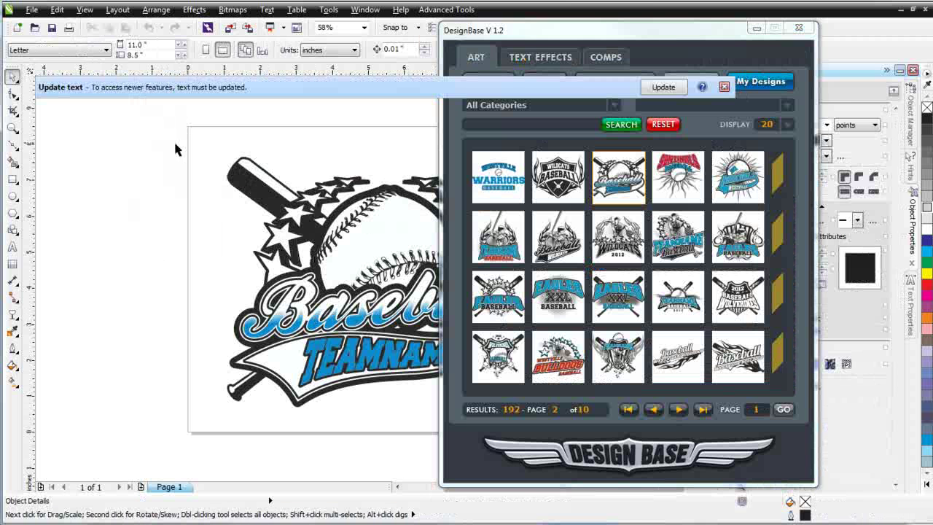
# Paste the 8-object baseball logo group into the title document below the CORELDRAW text
pyautogui.moveTo(195, 178); pyautogui.dragTo(667, 445)
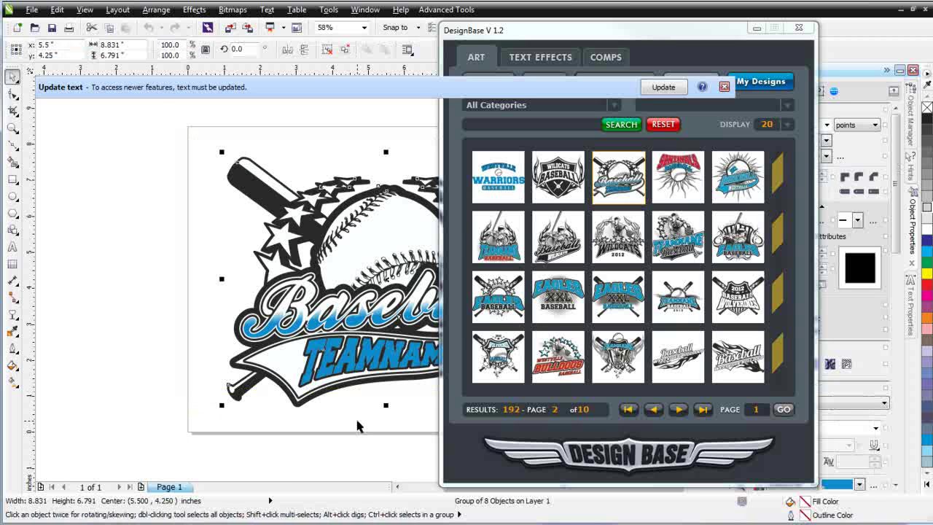
pyautogui.click(901, 11)
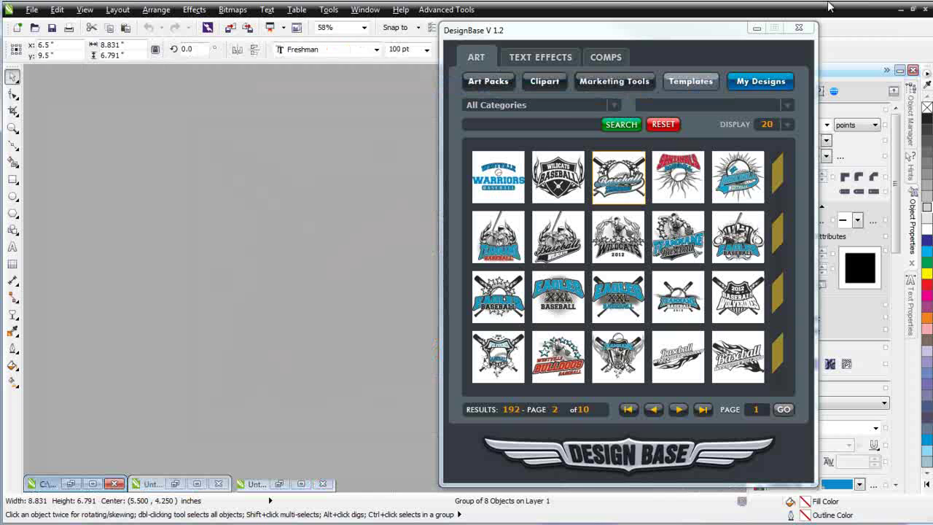
pyautogui.click(71, 484)
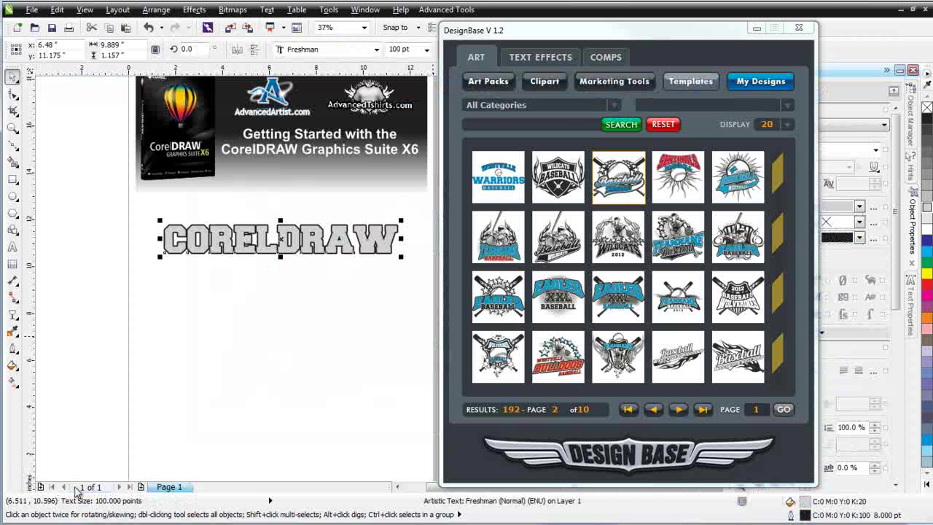
pyautogui.click(757, 28)
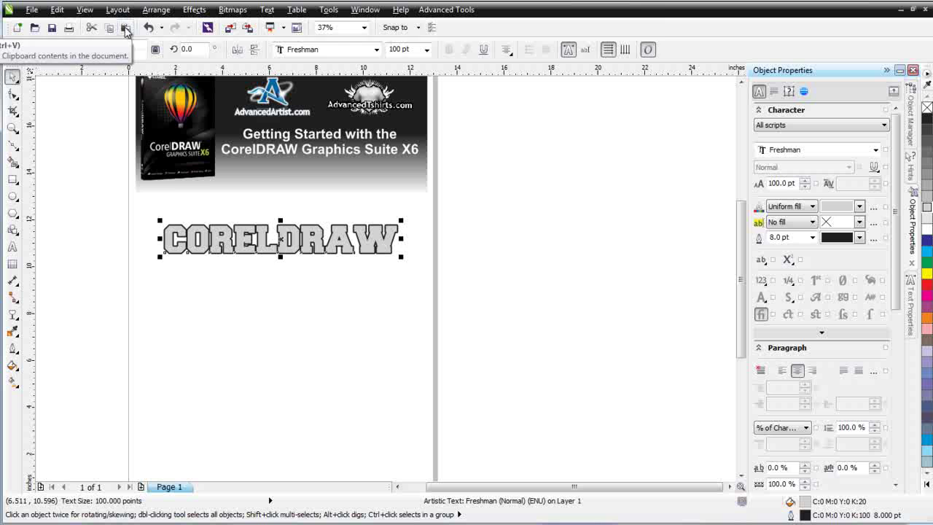
pyautogui.click(126, 28)
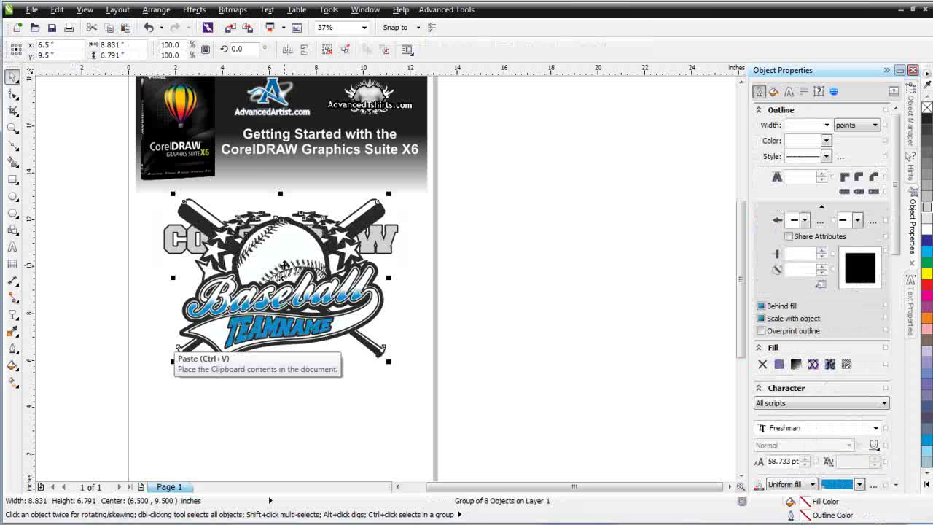
pyautogui.moveTo(282, 275); pyautogui.dragTo(272, 360)
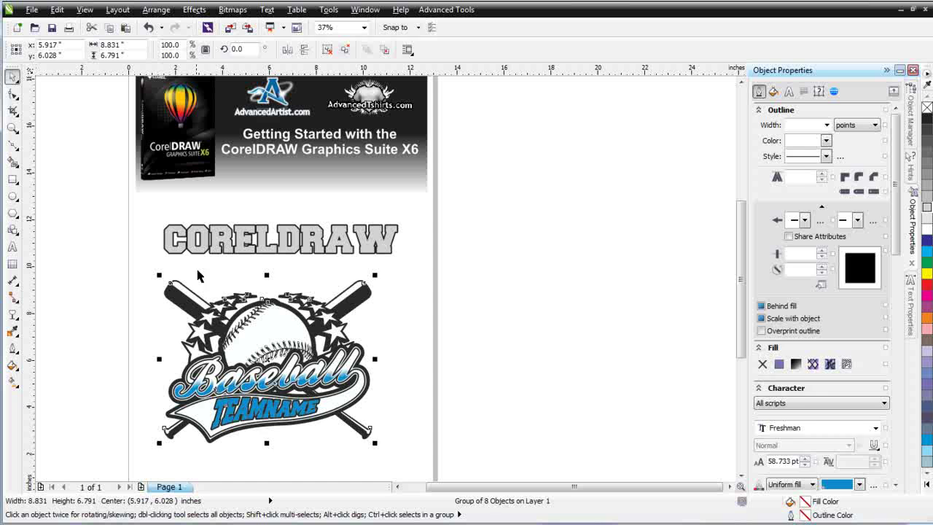
# Draw an ellipse about 8.78 × 6.78 inches that frames the whole baseball logo
pyautogui.click(213, 248)
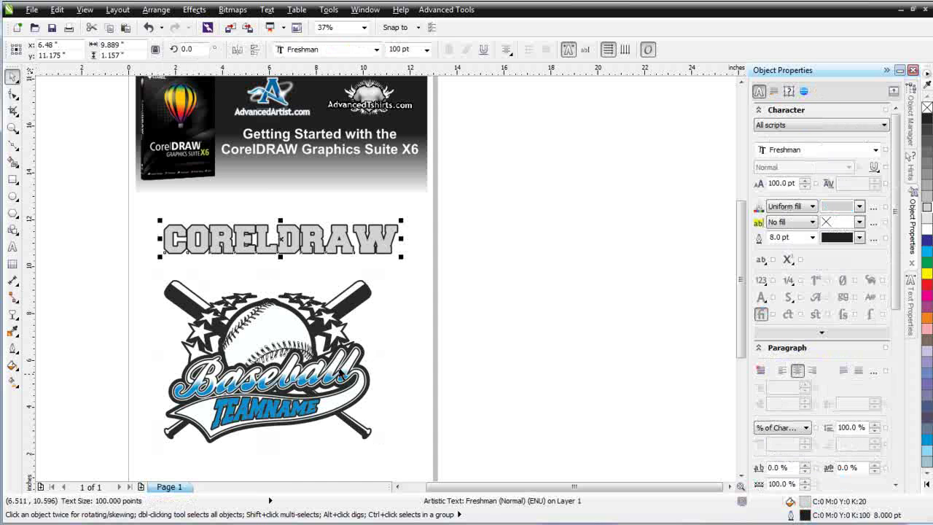
pyautogui.click(12, 196)
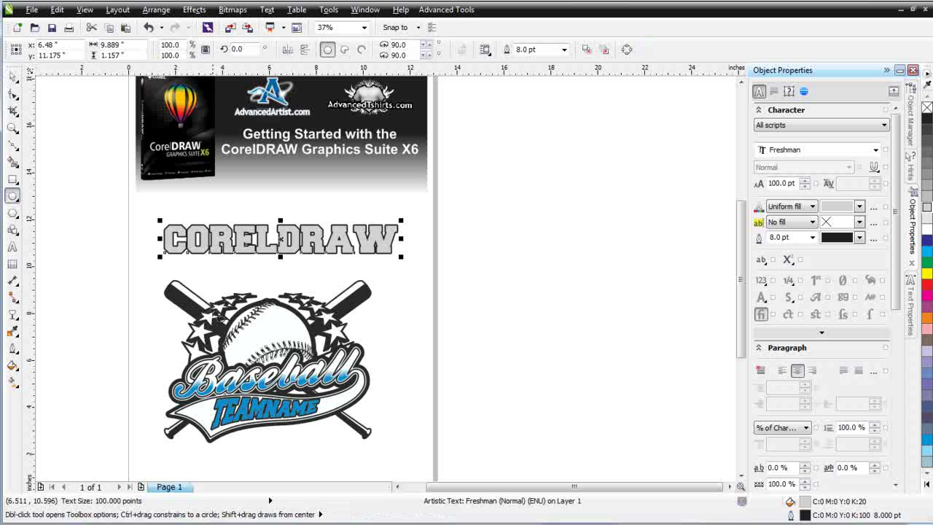
pyautogui.moveTo(165, 290); pyautogui.dragTo(369, 446)
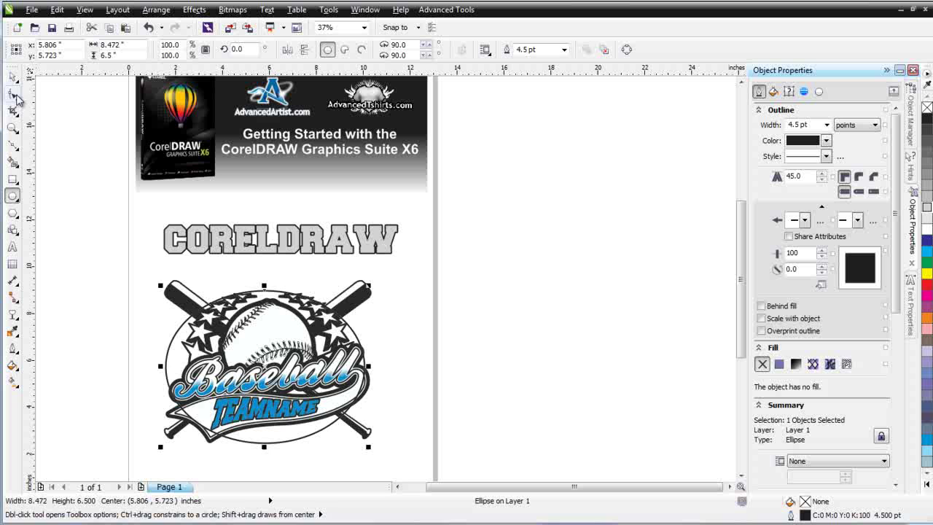
pyautogui.click(12, 76)
pyautogui.moveTo(160, 366)
pyautogui.mouseDown()
pyautogui.moveTo(180, 366)
pyautogui.moveTo(161, 366)
pyautogui.mouseUp()
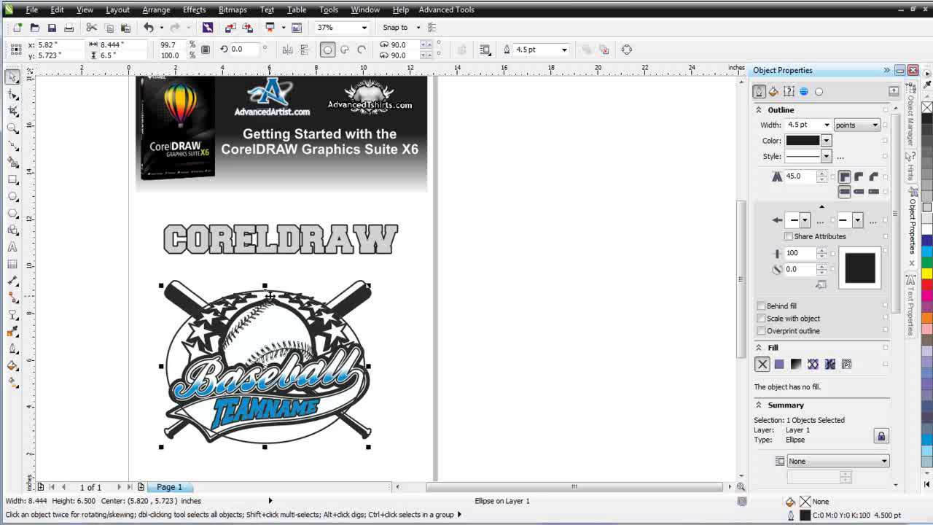
pyautogui.moveTo(264, 285); pyautogui.dragTo(266, 281)
pyautogui.moveTo(385, 367); pyautogui.dragTo(370, 363)
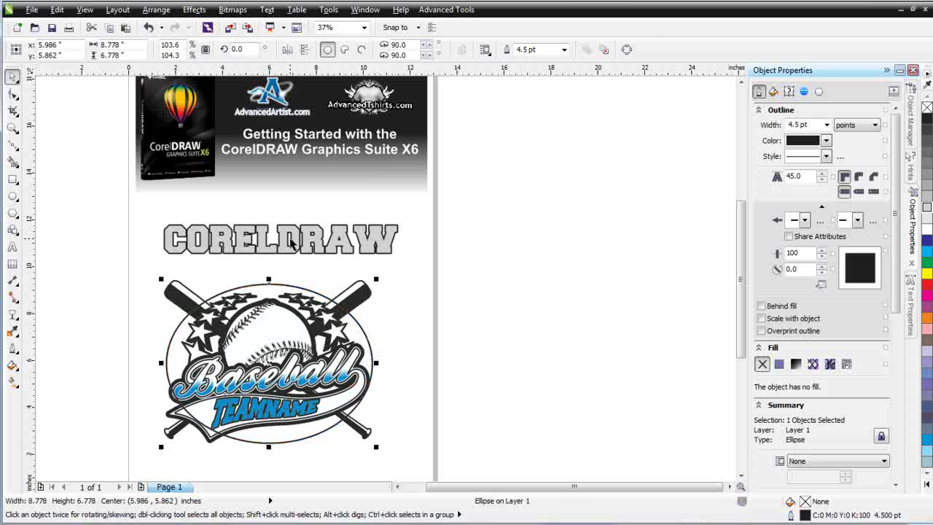
pyautogui.click(291, 242)
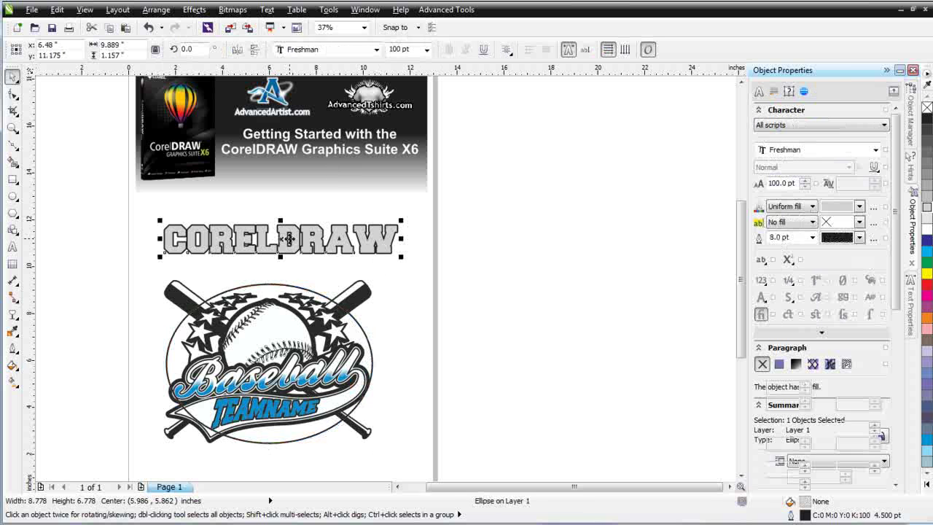
# Fit the CORELDRAW text to the top edge of the ellipse around the logo
pyautogui.click(267, 10)
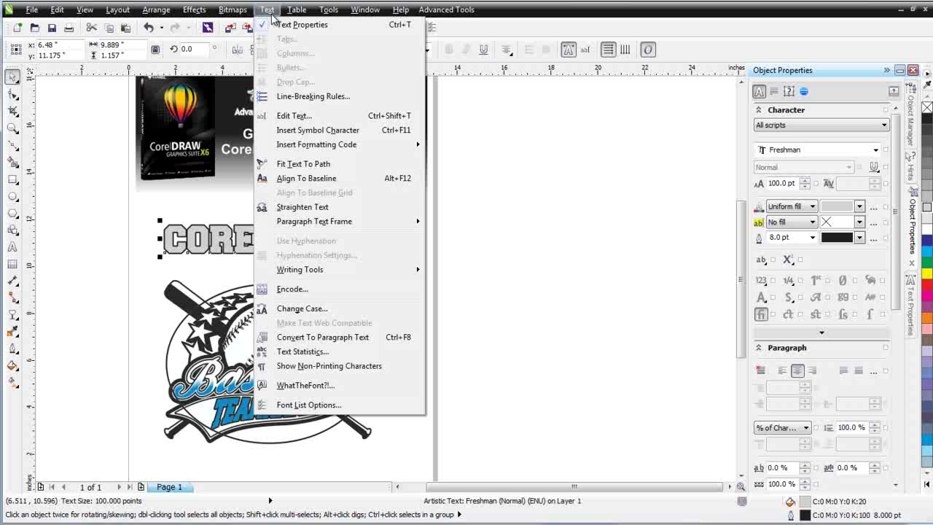
pyautogui.click(314, 164)
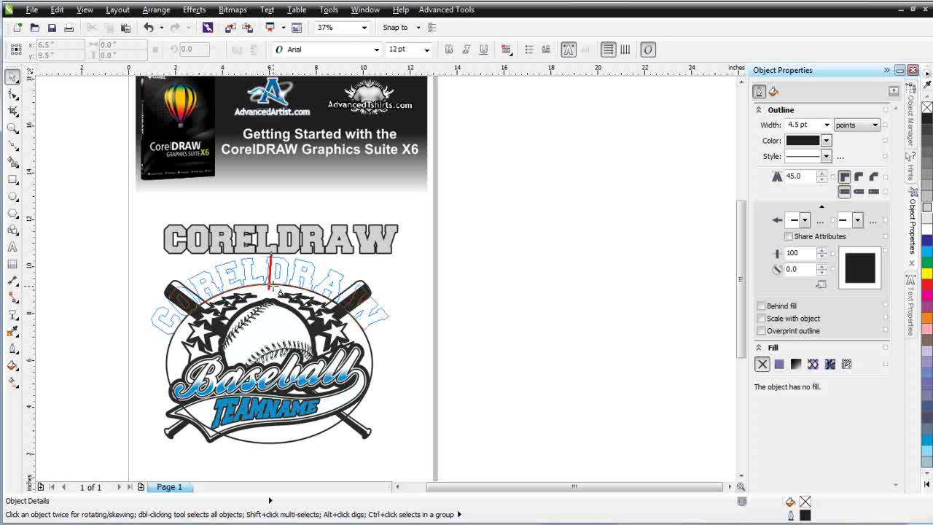
pyautogui.click(278, 291)
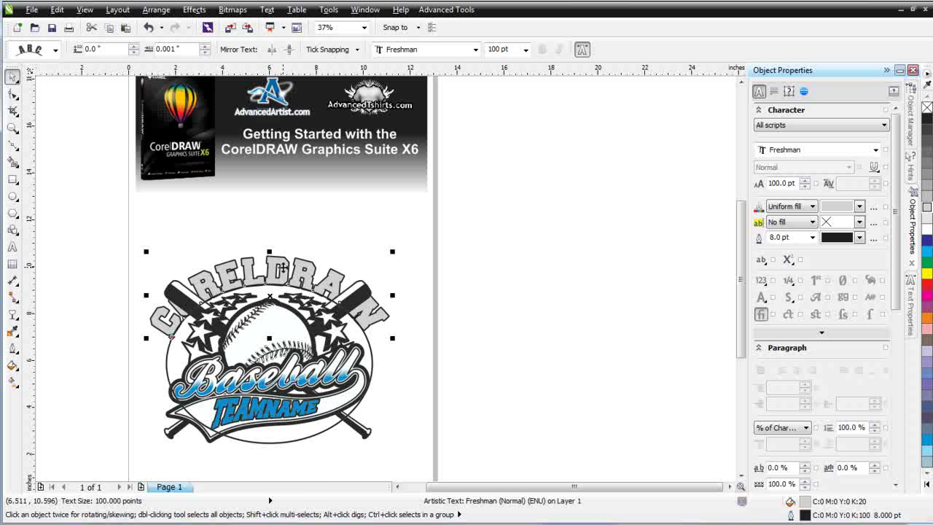
# Bring the arched CORELDRAW text to the front of the page
pyautogui.rightClick(282, 267)
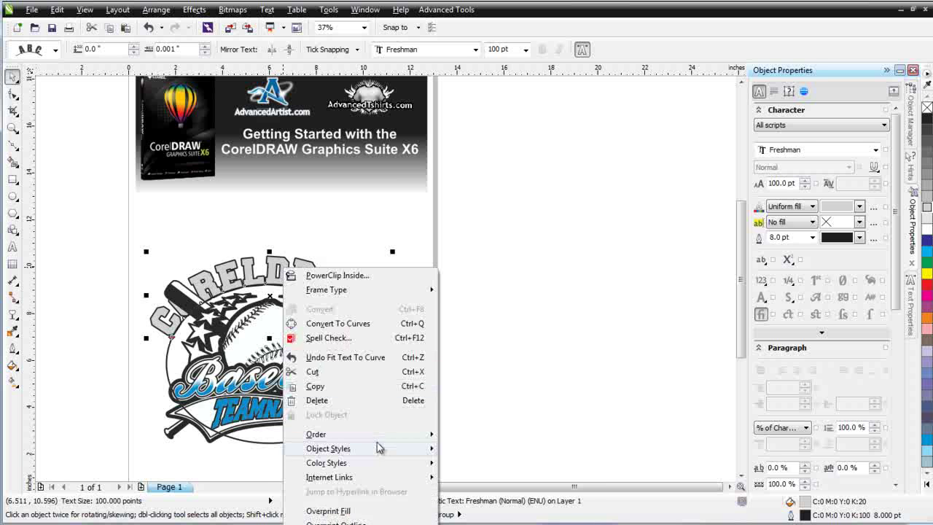
pyautogui.moveTo(389, 437)
pyautogui.click(496, 435)
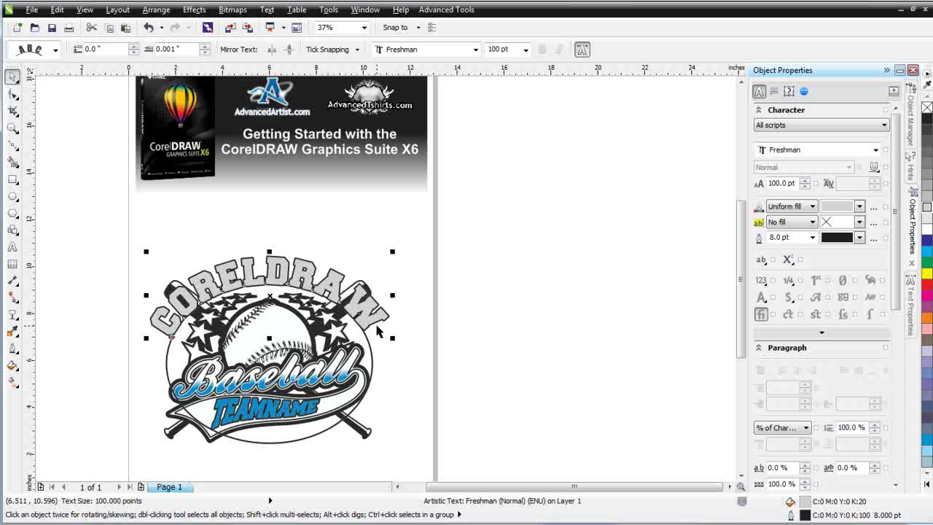
pyautogui.moveTo(269, 276); pyautogui.dragTo(370, 267)
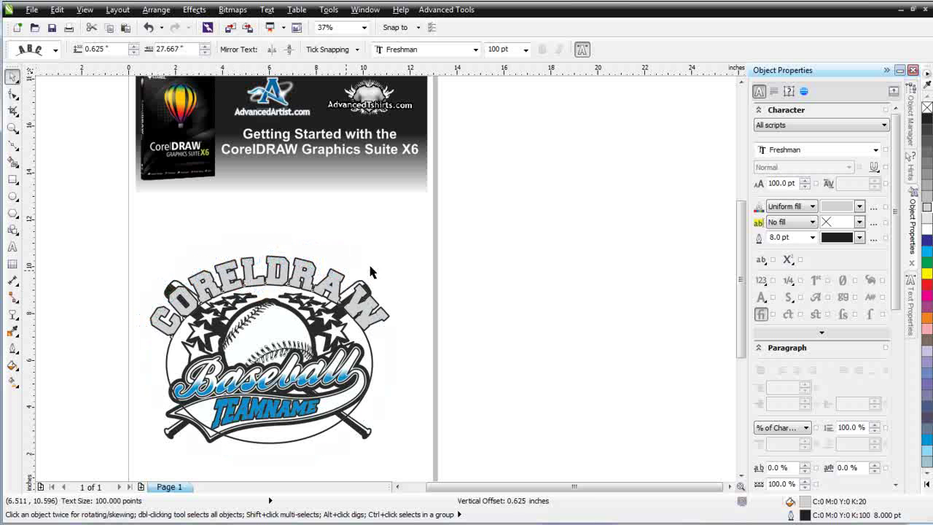
pyautogui.hotkey('ctrl', 'z')
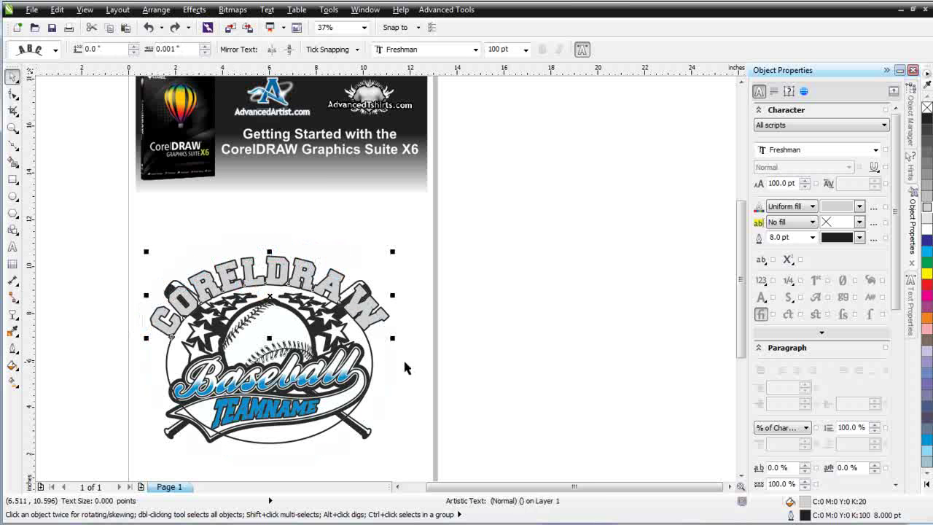
# Move the oval and its text right of the page and enlarge it to about 14.97 × 14.61 in
pyautogui.click(373, 356)
pyautogui.moveTo(372, 352); pyautogui.dragTo(673, 265)
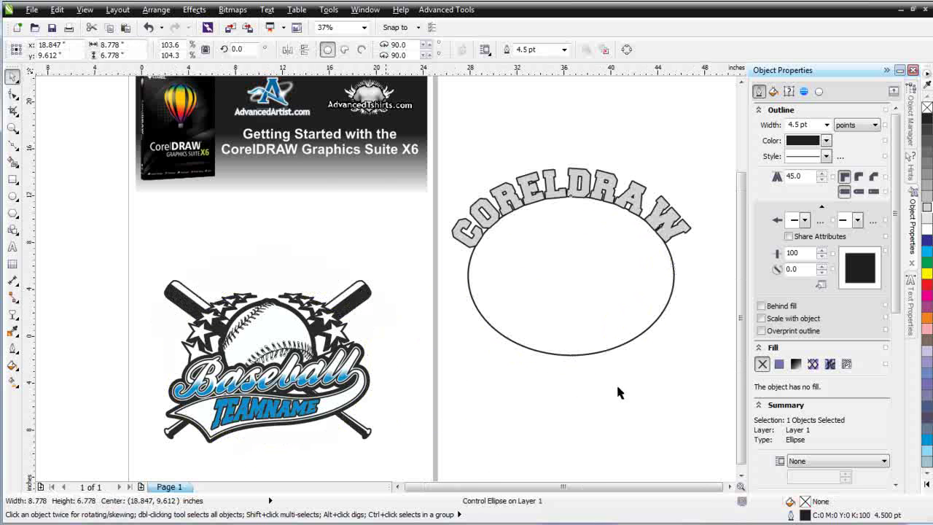
pyautogui.press('F3')
pyautogui.moveTo(417, 268); pyautogui.dragTo(494, 322)
pyautogui.moveTo(399, 324); pyautogui.dragTo(399, 358)
# Move the CORELDRAW text around to the bottom of the circle
pyautogui.scroll(1, 406, 246)
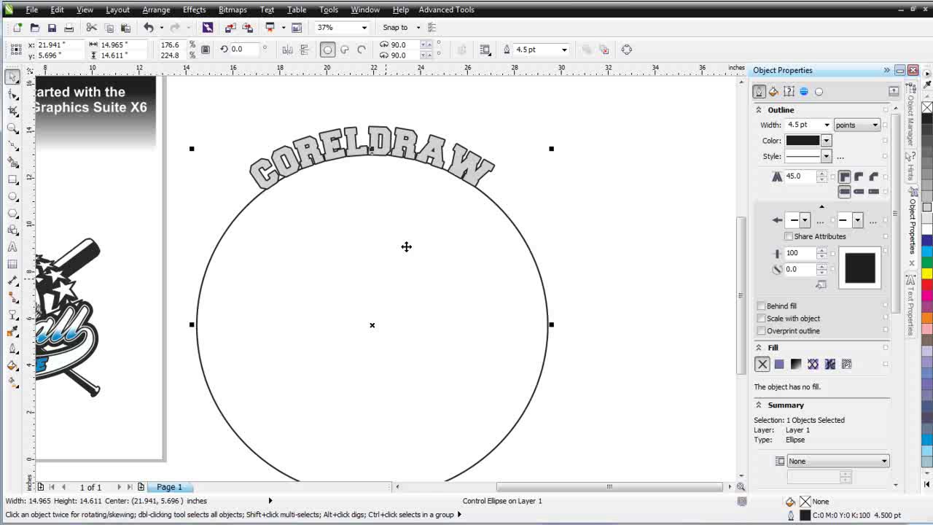
pyautogui.click(384, 144)
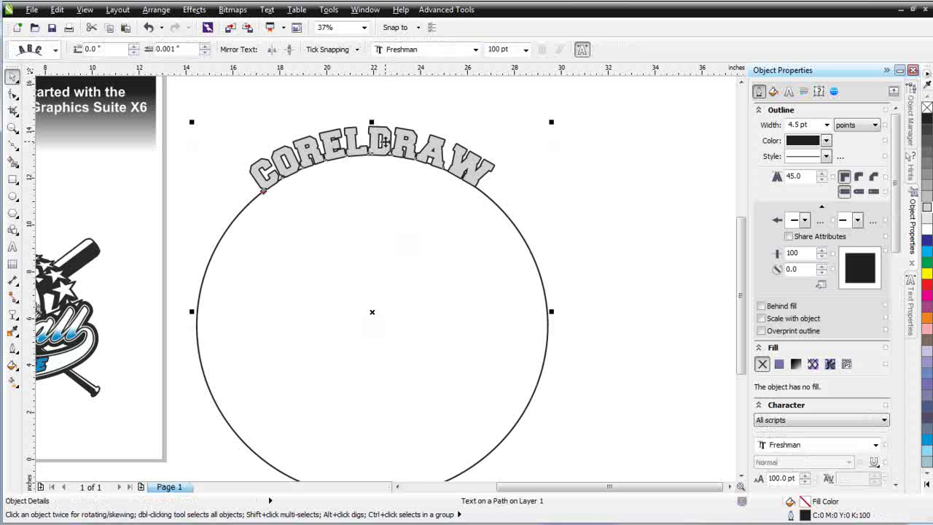
pyautogui.moveTo(384, 144); pyautogui.dragTo(385, 166)
pyautogui.moveTo(380, 182); pyautogui.dragTo(361, 465)
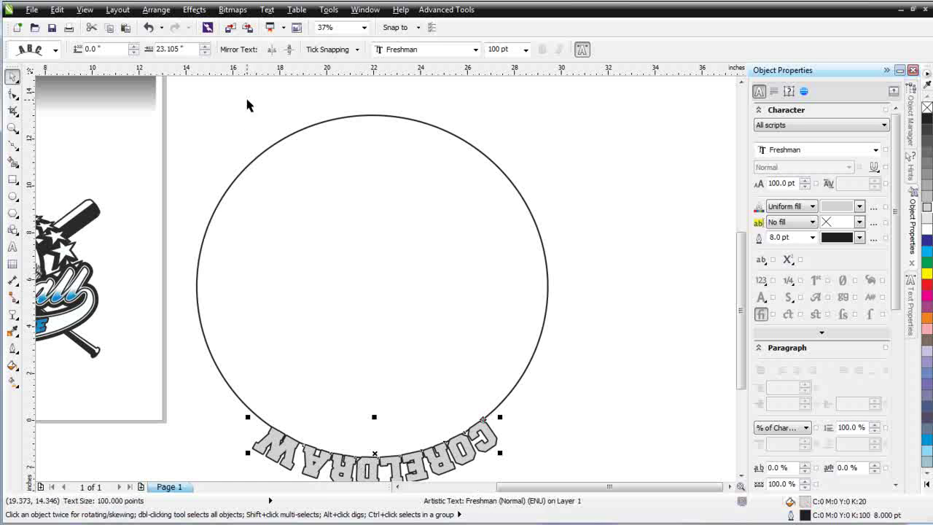
# Mirror the text horizontally and vertically to read upright, offset 1.5 inches outside the circle
pyautogui.click(274, 50)
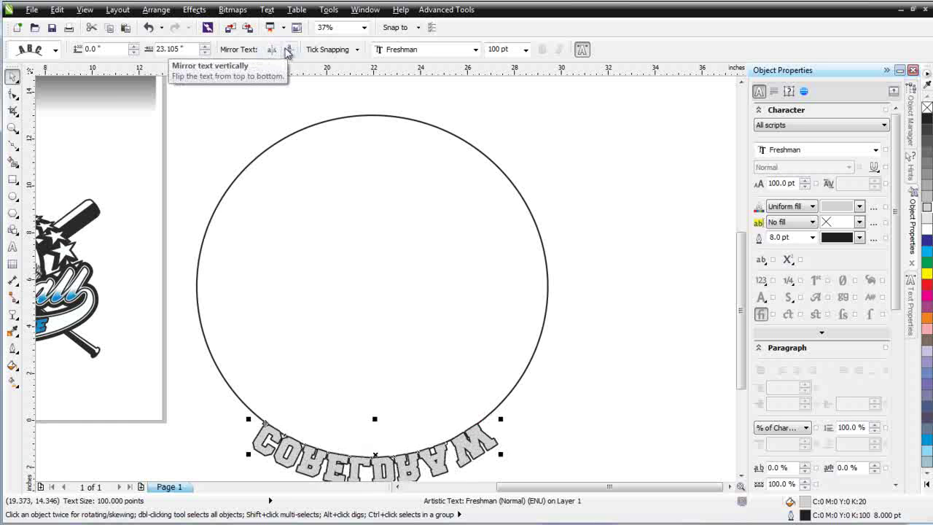
pyautogui.click(290, 50)
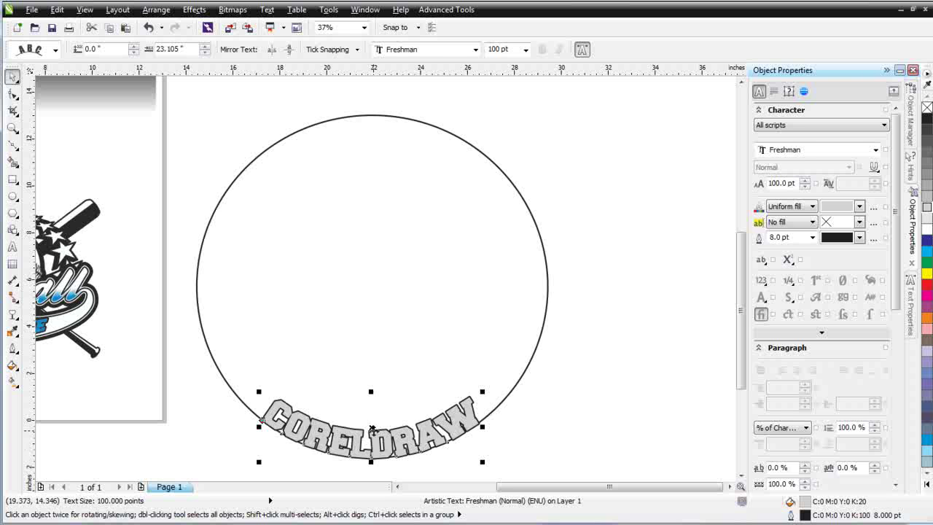
pyautogui.moveTo(372, 430); pyautogui.dragTo(372, 465)
pyautogui.scroll(-2, 402, 333)
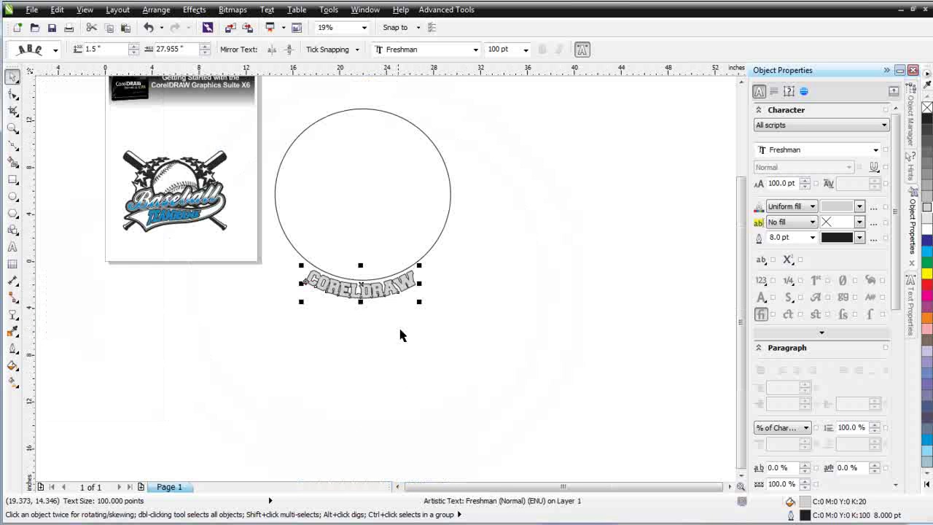
pyautogui.scroll(2, 385, 286)
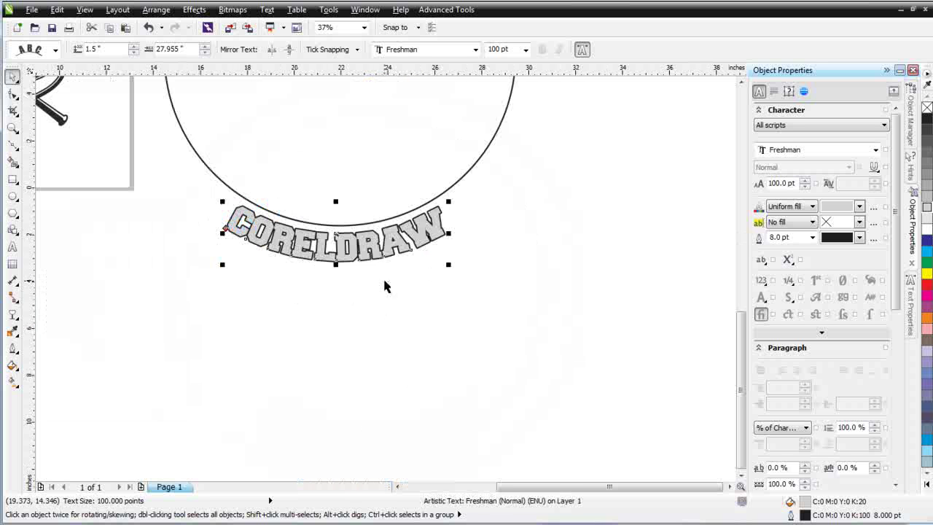
pyautogui.click(12, 93)
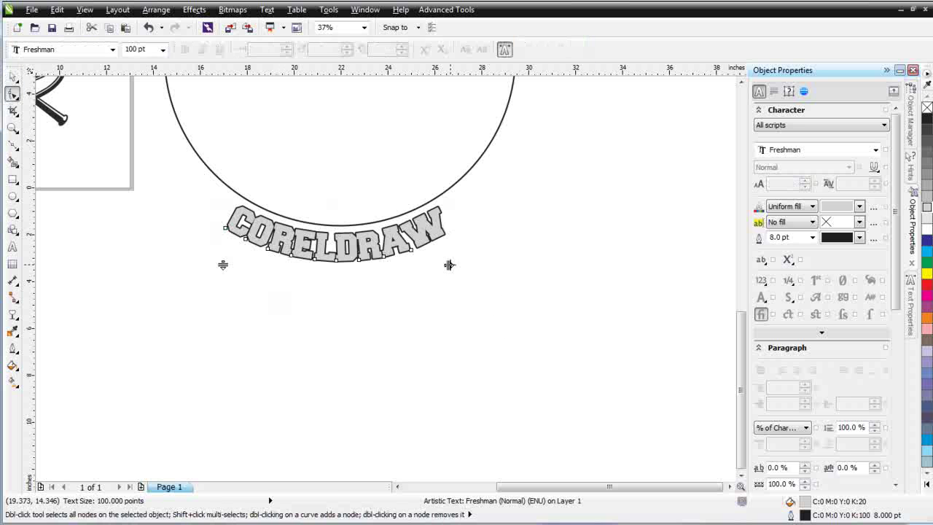
pyautogui.moveTo(449, 264); pyautogui.dragTo(496, 266)
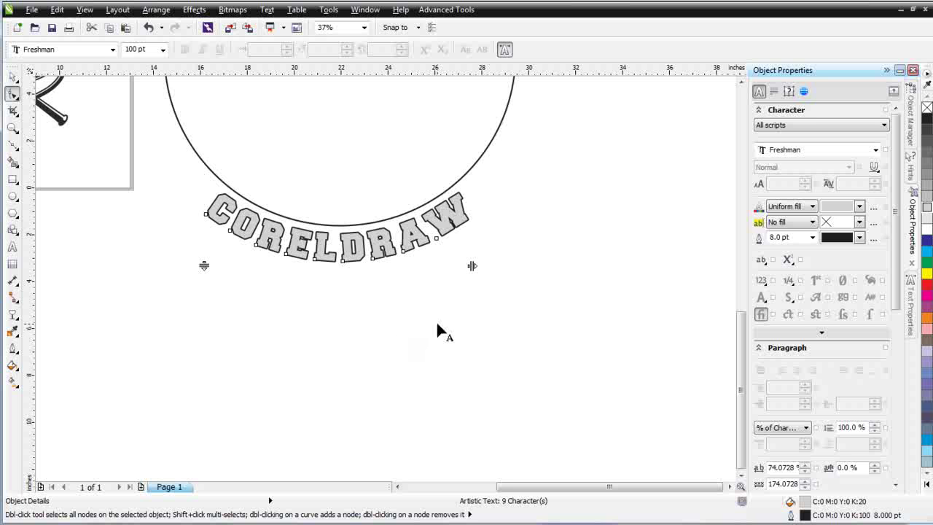
pyautogui.moveTo(500, 198); pyautogui.dragTo(442, 247)
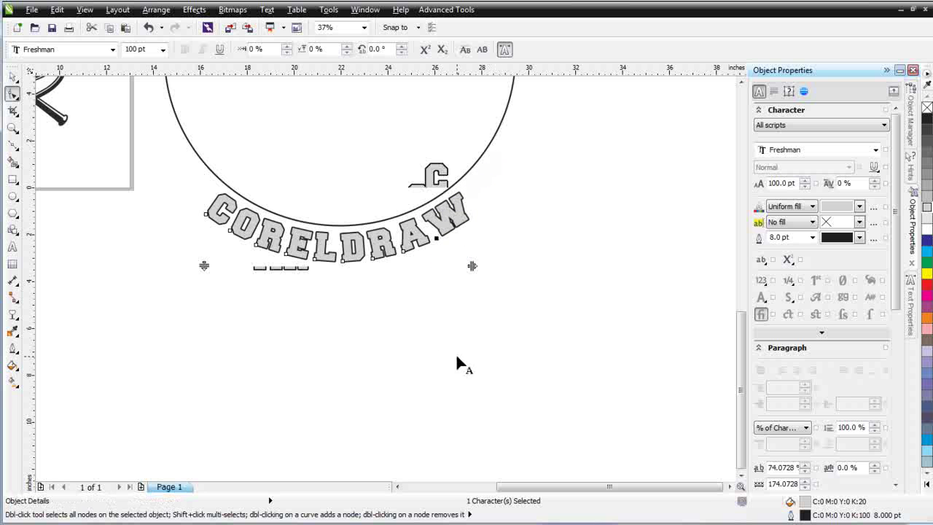
pyautogui.scroll(-2, 454, 361)
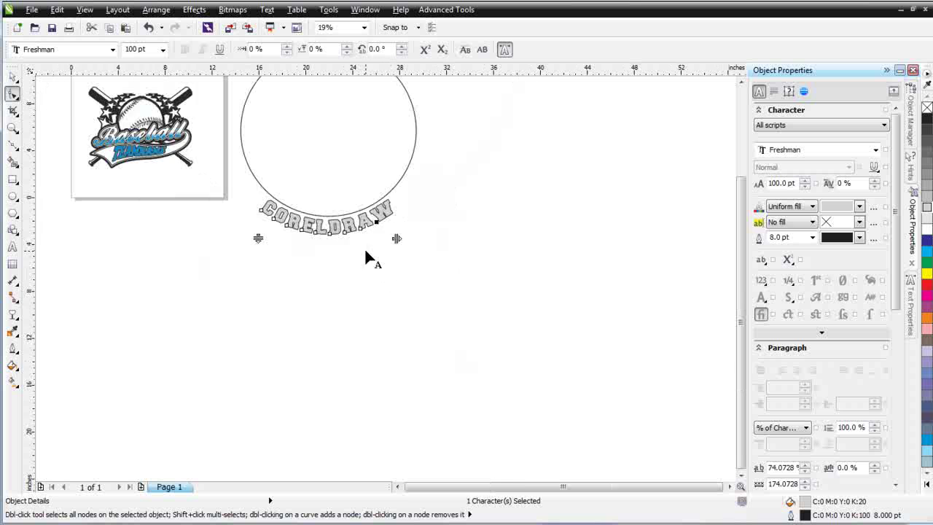
pyautogui.scroll(2, 342, 232)
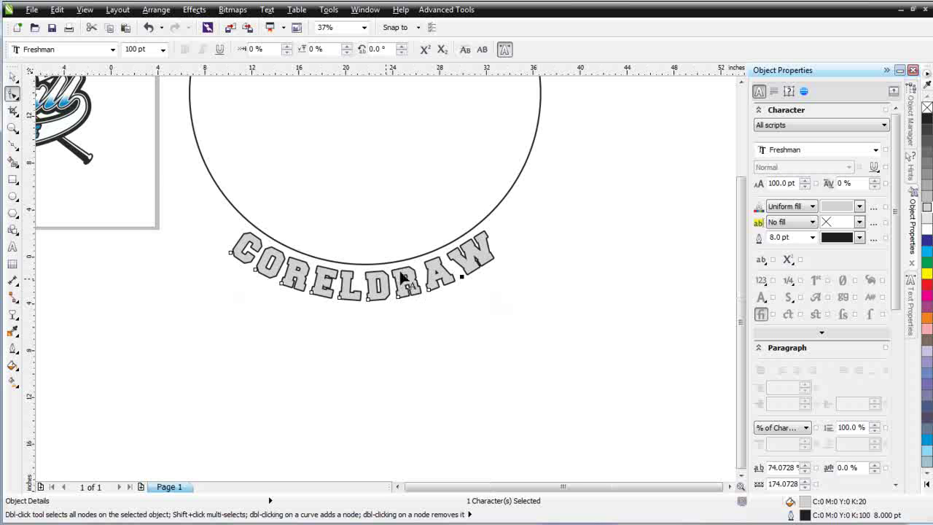
pyautogui.scroll(-2, 372, 287)
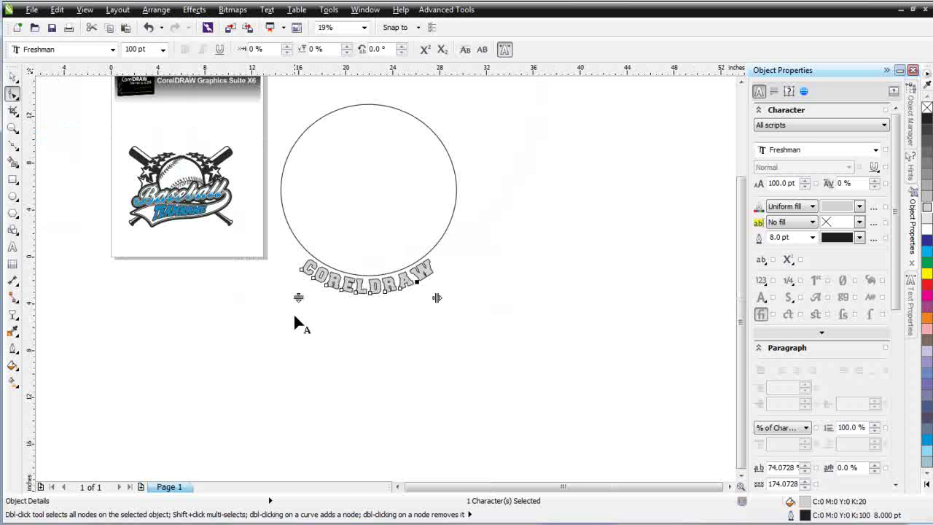
pyautogui.click(12, 246)
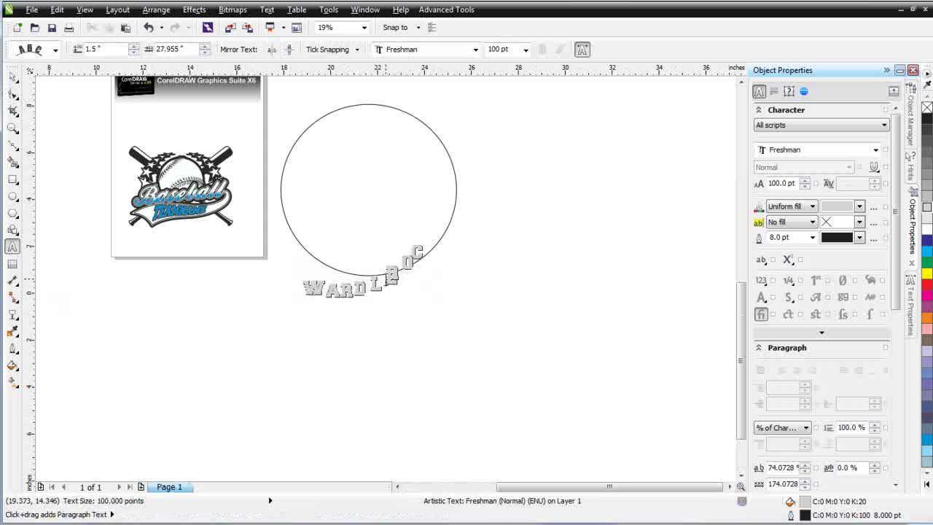
pyautogui.scroll(2, 364, 226)
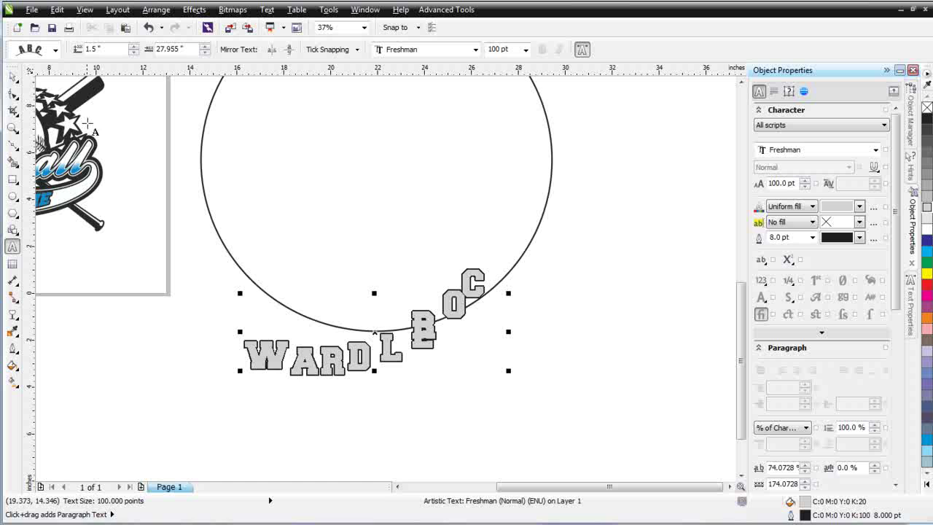
pyautogui.click(13, 76)
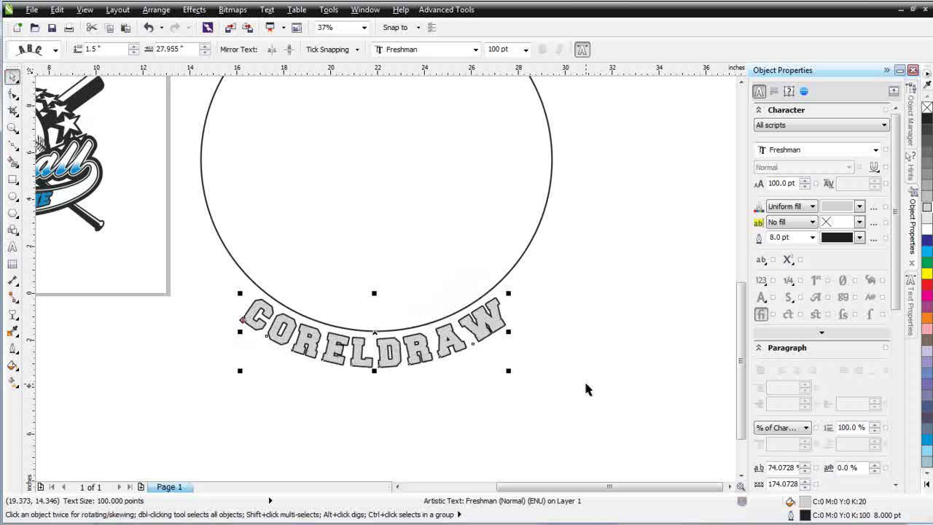
pyautogui.click(13, 246)
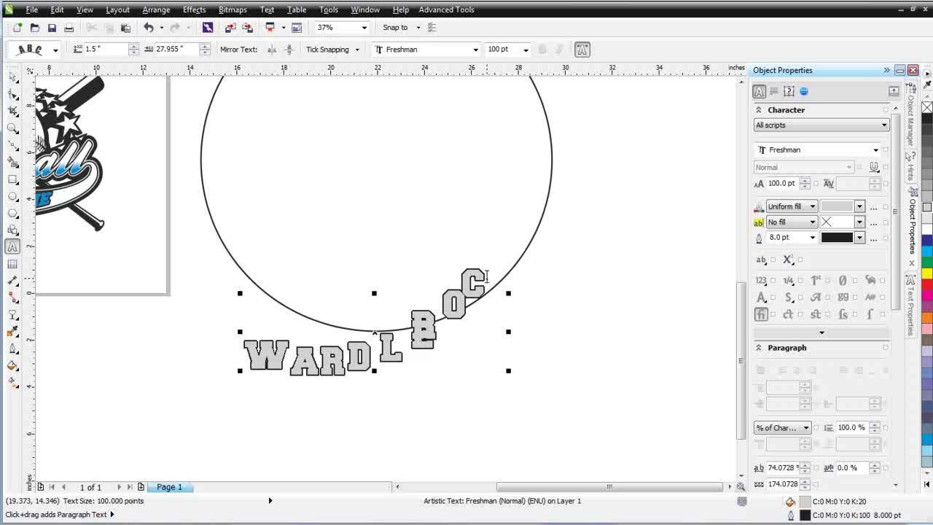
pyautogui.moveTo(484, 283); pyautogui.dragTo(205, 307)
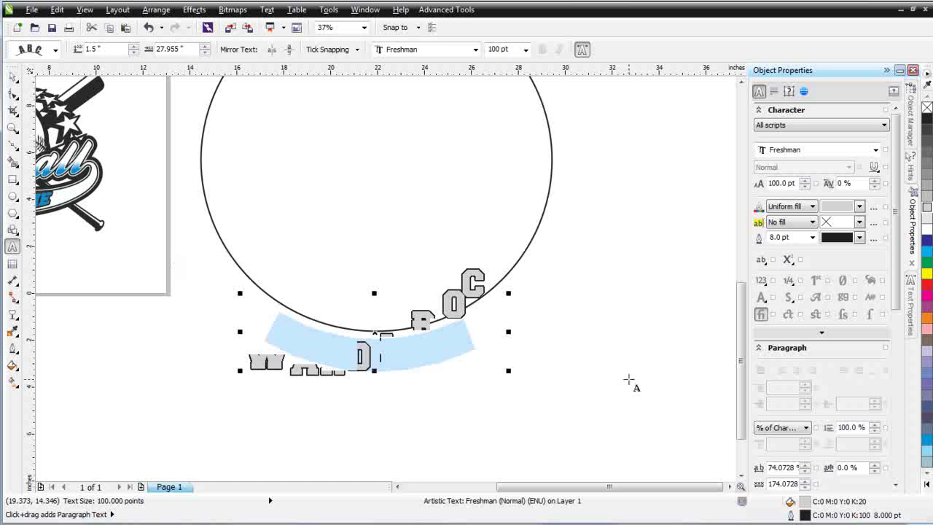
pyautogui.click(13, 75)
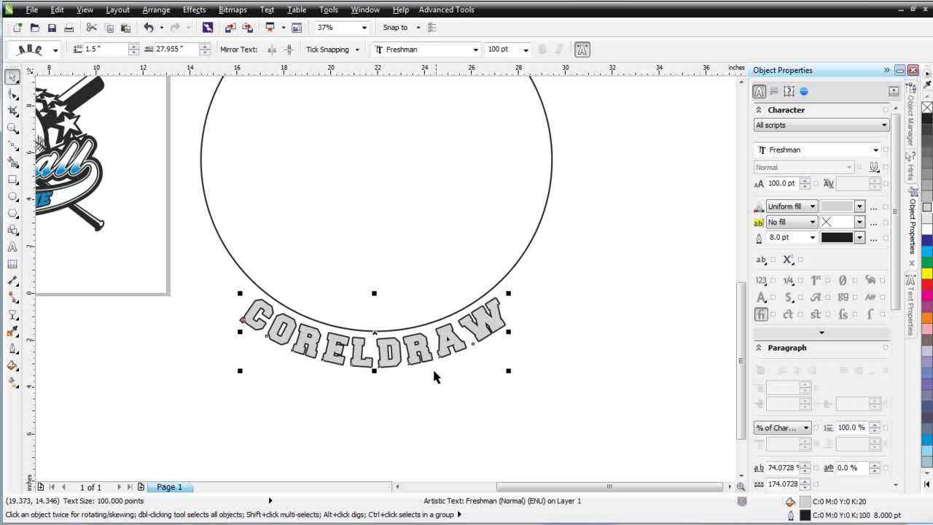
# Edit the arched text, replacing the final W with 'W X6' to read CORELDRAW X6
pyautogui.click(261, 12)
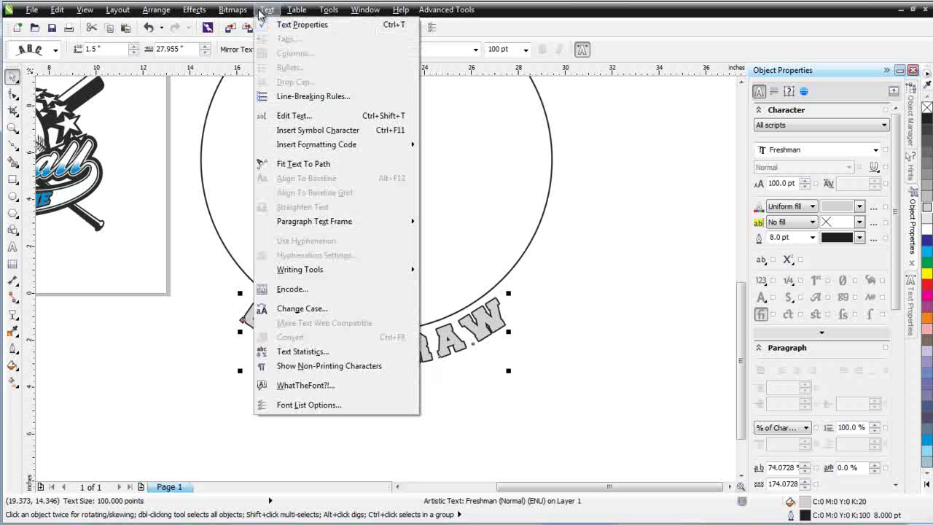
pyautogui.click(306, 119)
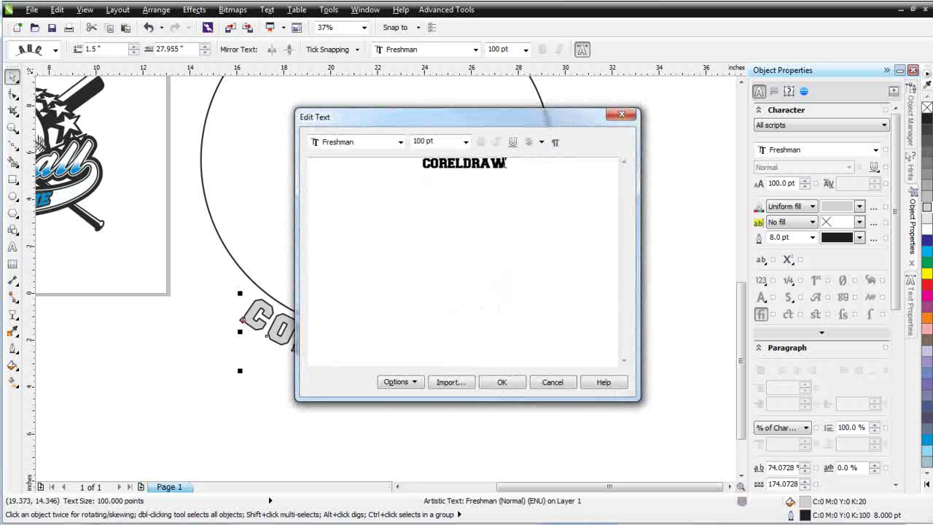
pyautogui.press('BackSpace')
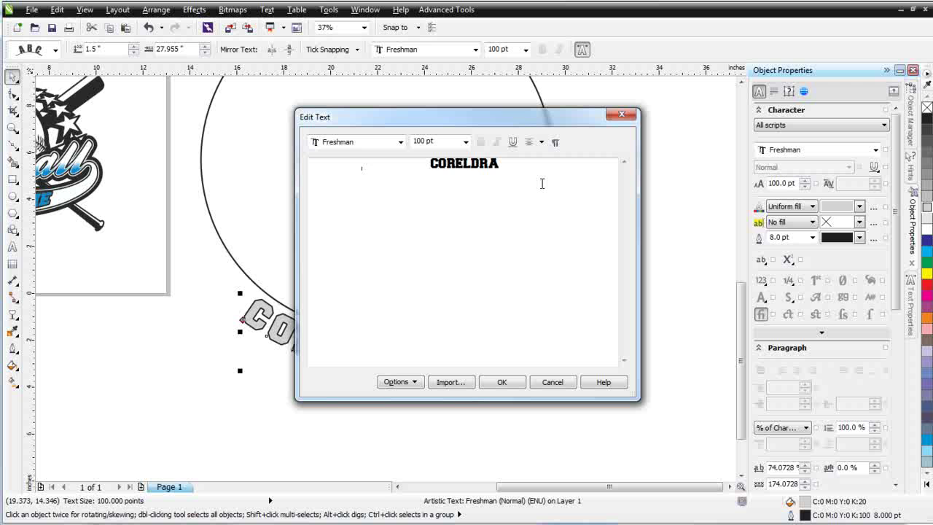
pyautogui.write('W')
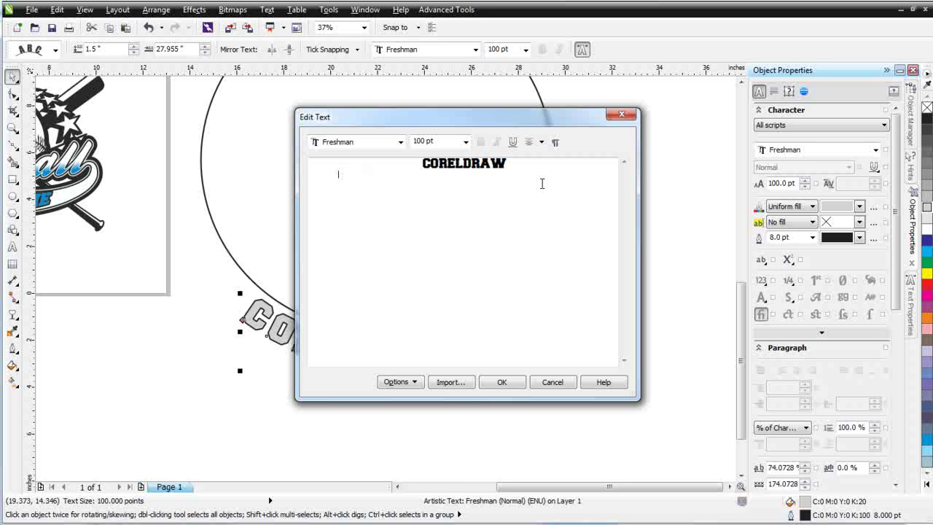
pyautogui.write(' X6')
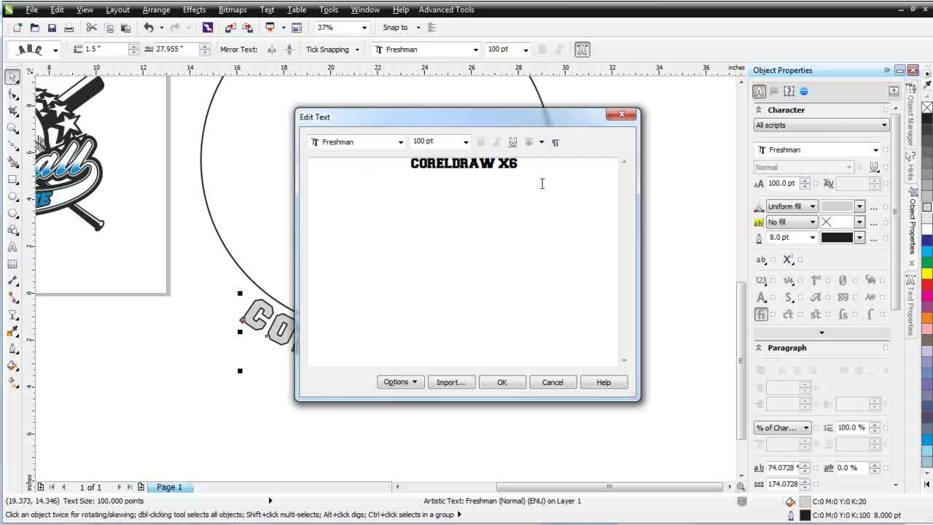
pyautogui.click(503, 384)
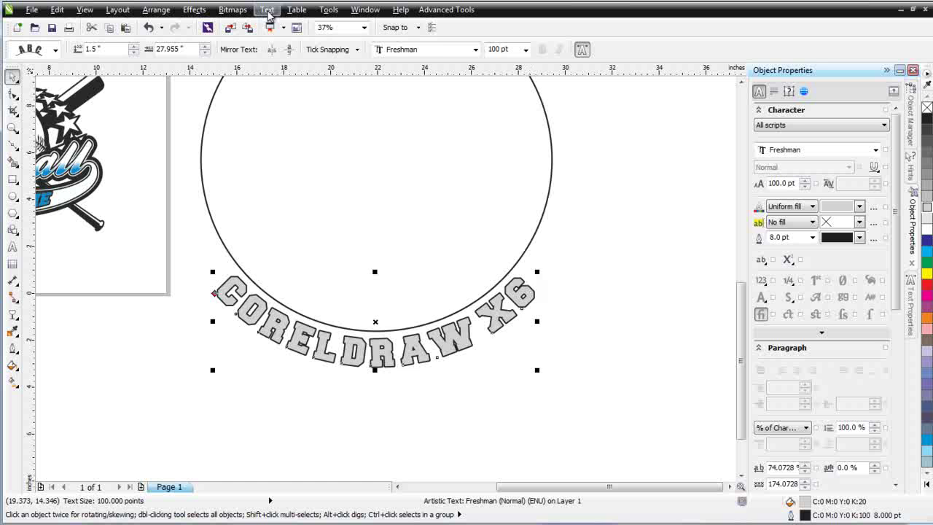
pyautogui.click(267, 10)
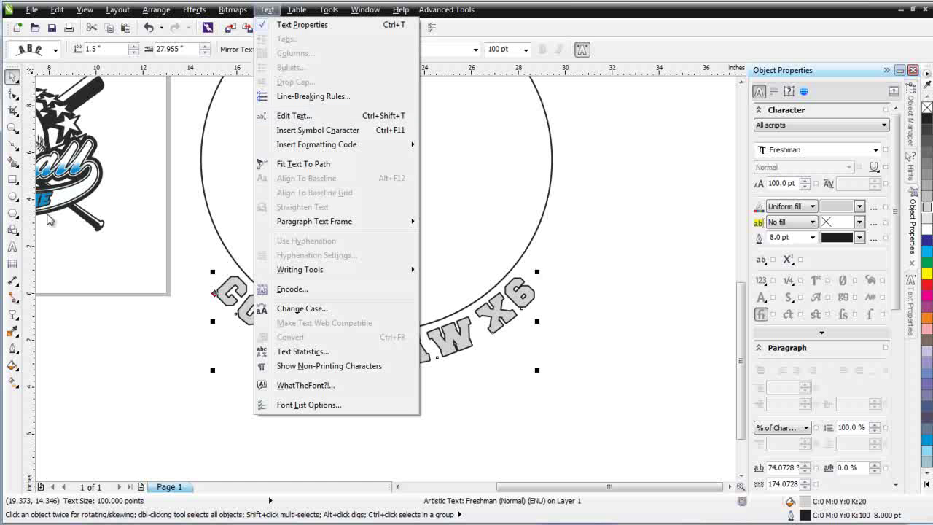
pyautogui.click(13, 248)
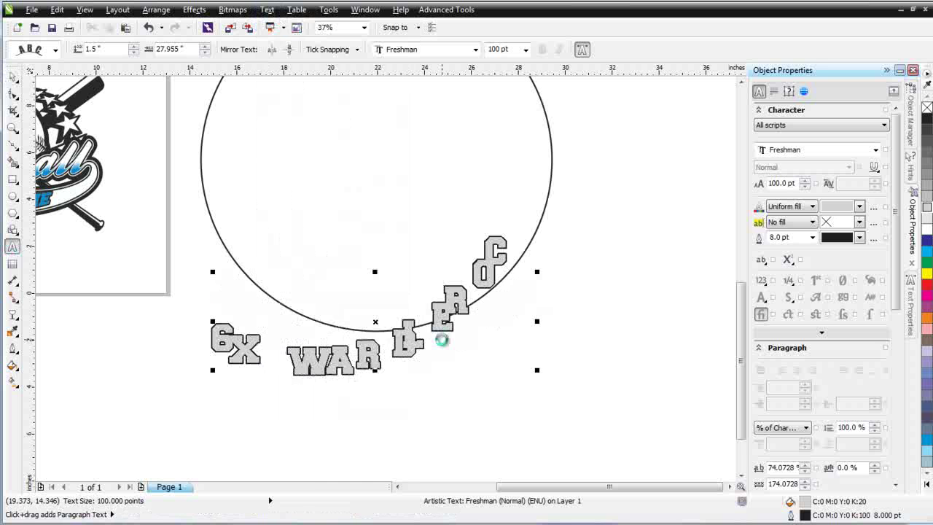
pyautogui.moveTo(482, 273); pyautogui.dragTo(195, 251)
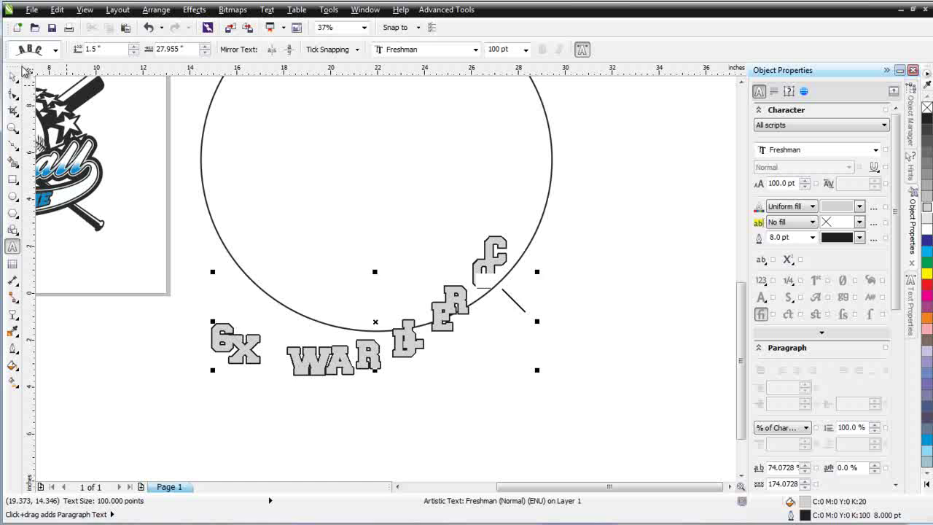
pyautogui.click(13, 76)
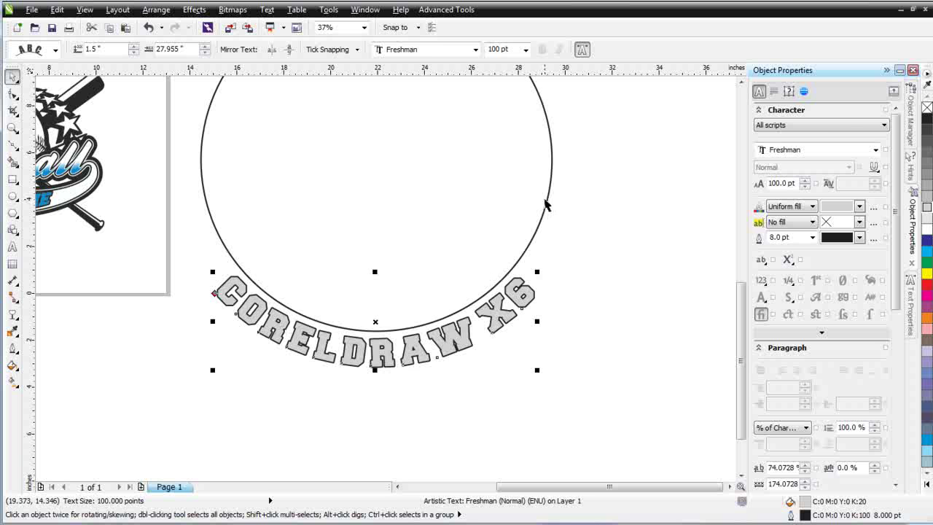
# Cut the guiding circle away and select the remaining curved CORELDRAW X6 text
pyautogui.click(547, 207)
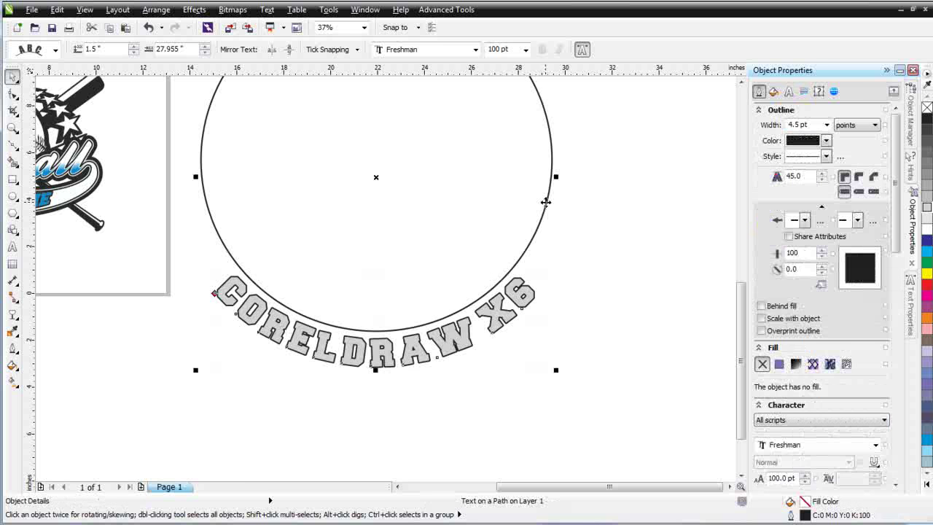
pyautogui.rightClick(546, 202)
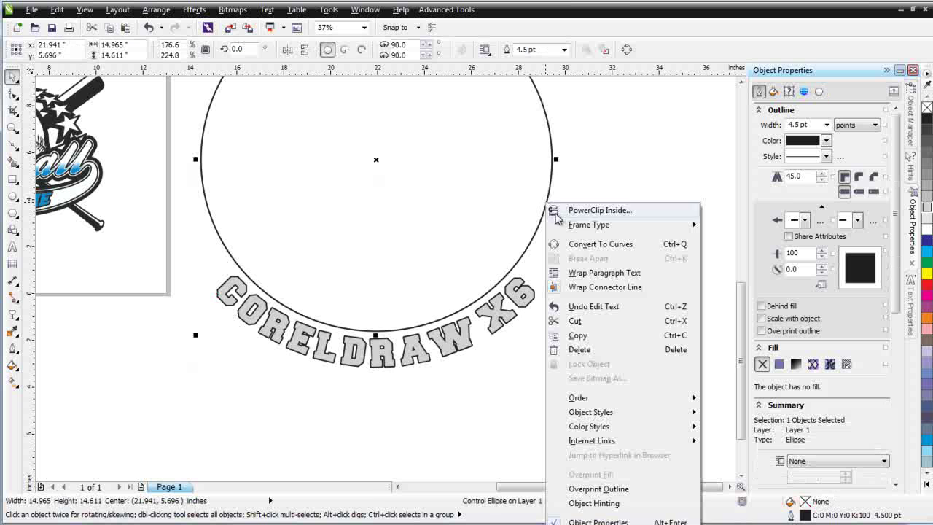
pyautogui.click(616, 322)
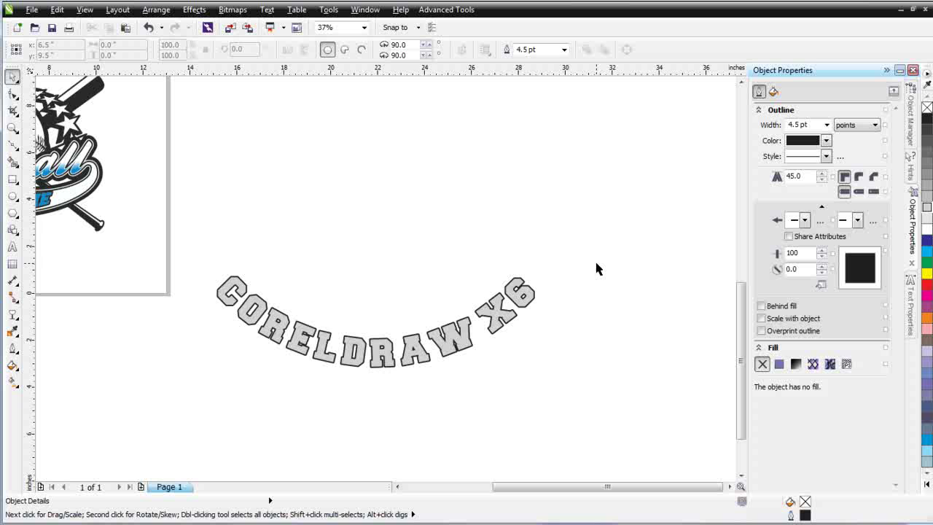
pyautogui.click(362, 346)
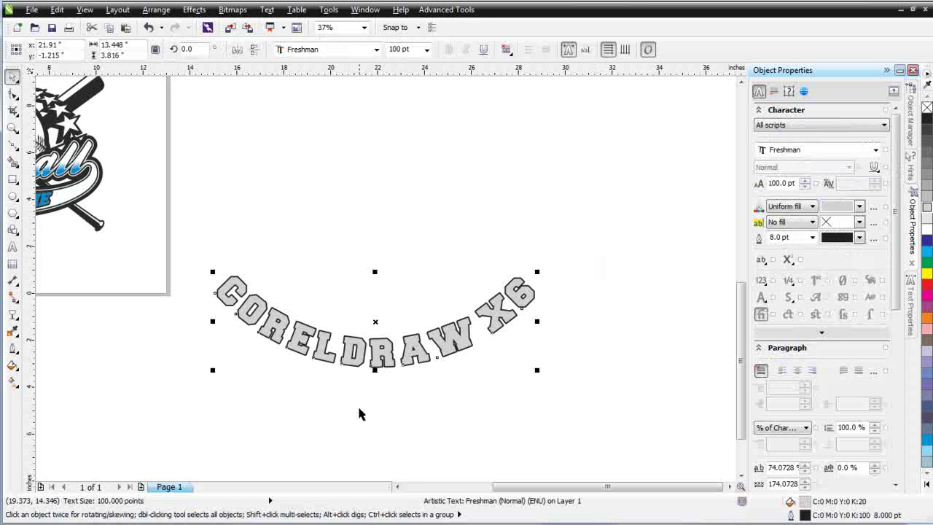